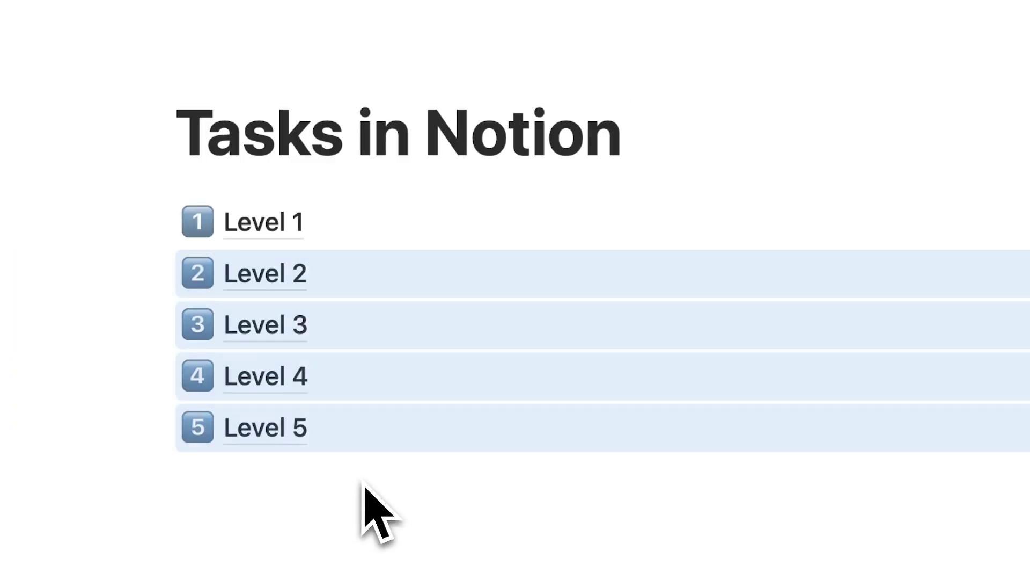
# Delete the Level 2–5 blocks, extend Organizing Tasks to 5 PM, and show the calendar by week.
pyautogui.press('BackSpace')
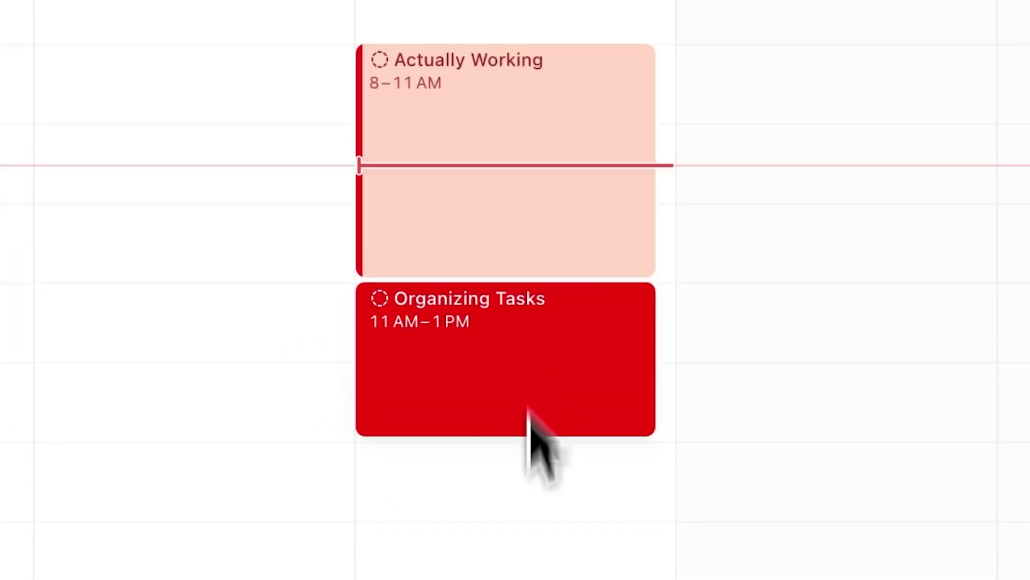
pyautogui.moveTo(534, 437); pyautogui.dragTo(526, 499)
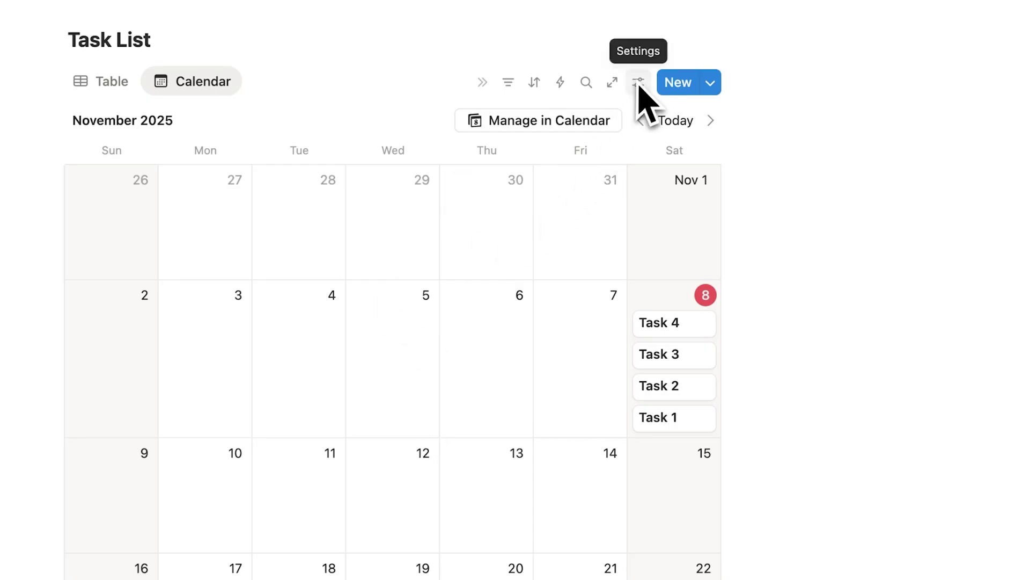
pyautogui.click(638, 82)
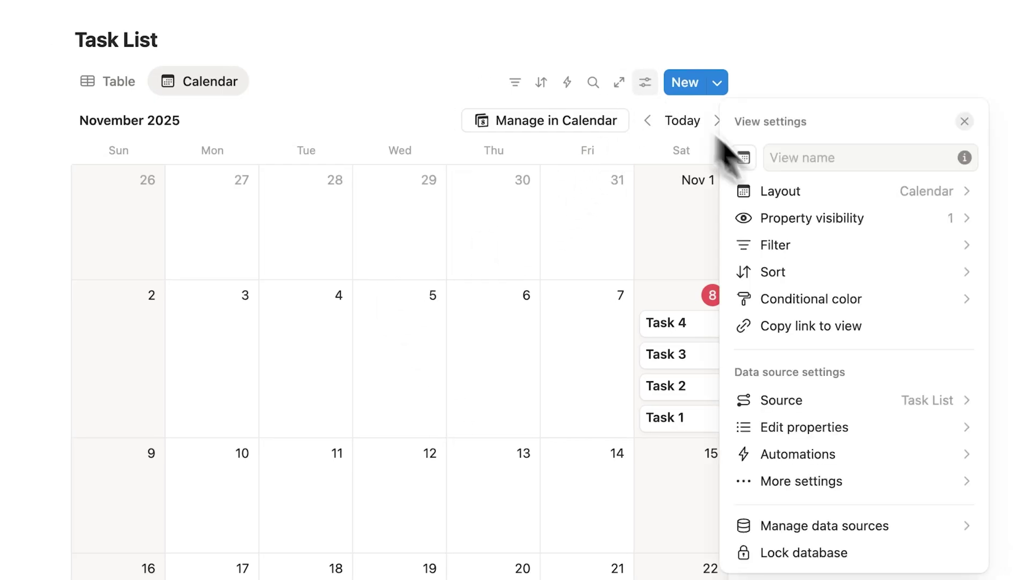
pyautogui.click(781, 188)
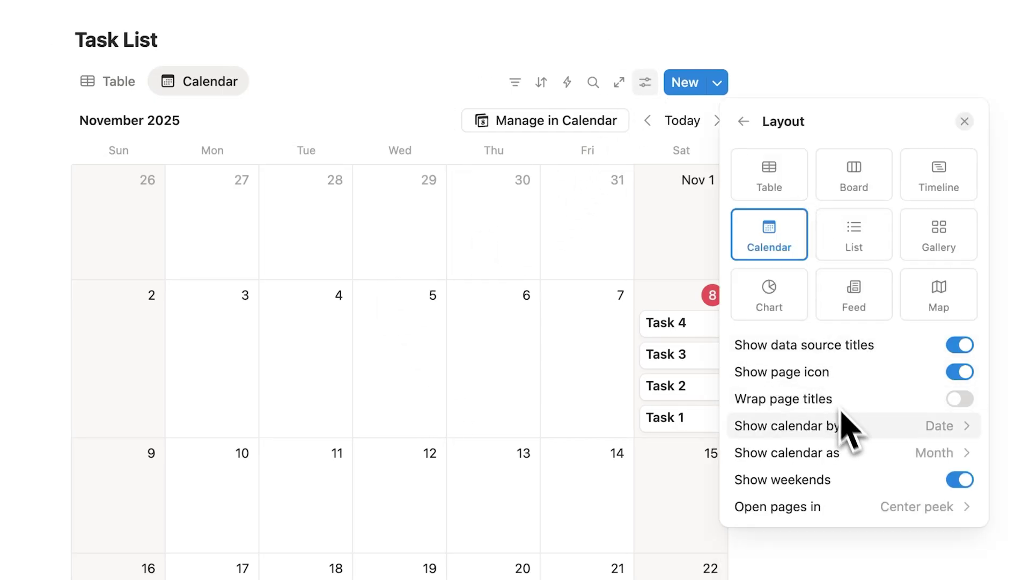
pyautogui.click(857, 453)
pyautogui.click(816, 510)
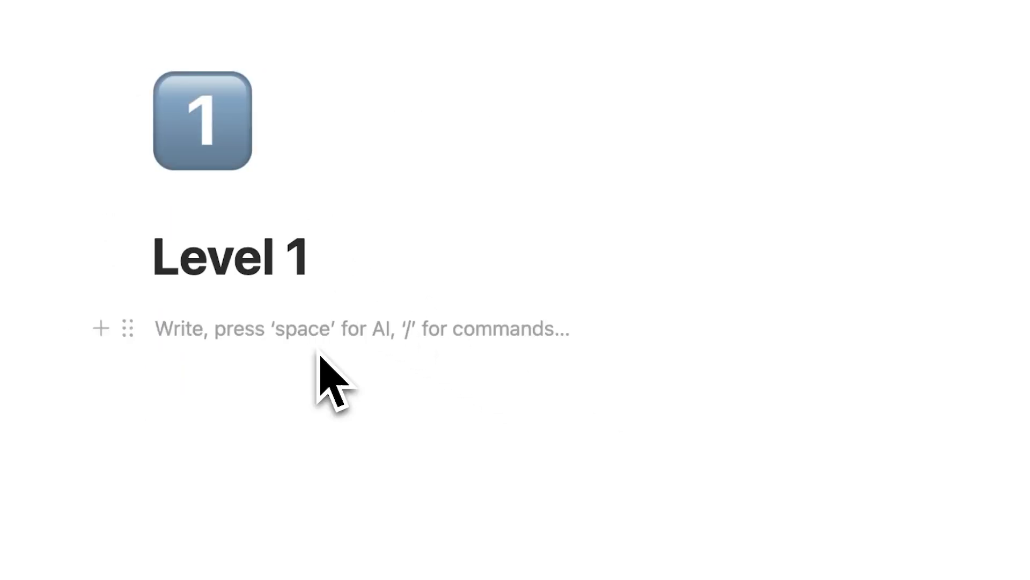
# Start a to-do list on Level 1 with task 1 through task 4, then select task 1 and task 2.
pyautogui.write('[]')
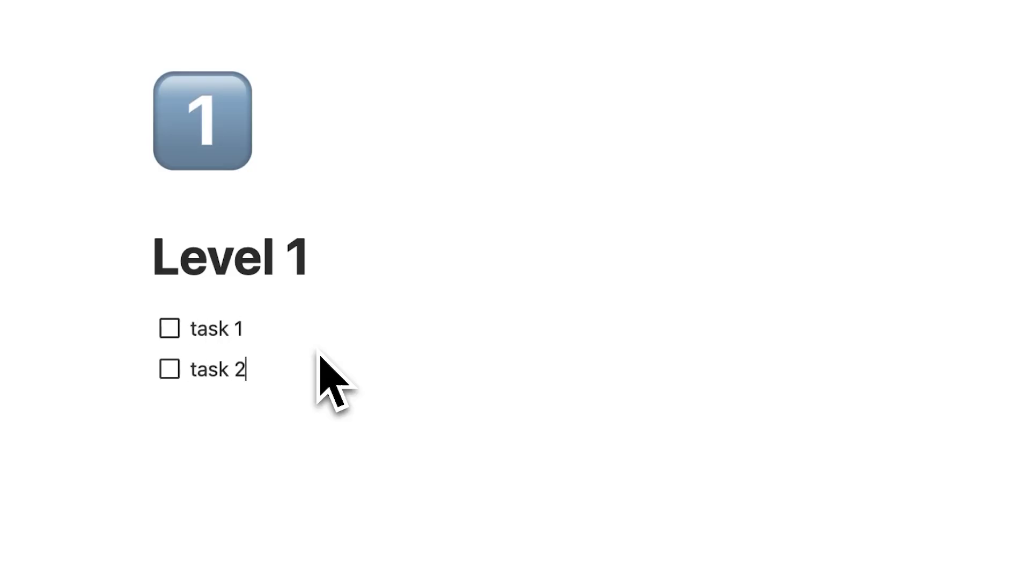
pyautogui.moveTo(304, 405); pyautogui.dragTo(206, 358)
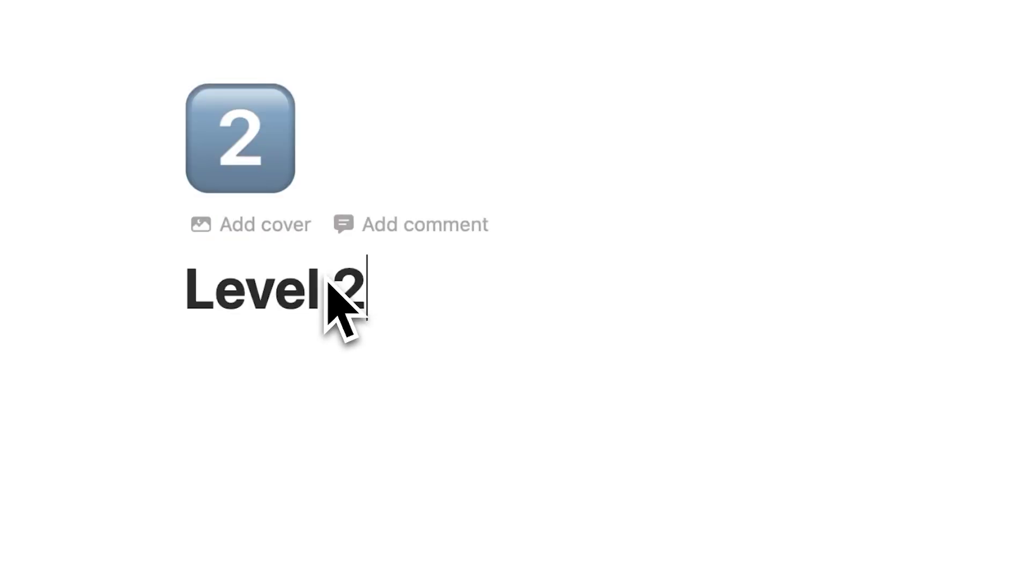
# On the Level 2 page, insert a four-column block for the day headers.
pyautogui.click(327, 379)
pyautogui.write('/')
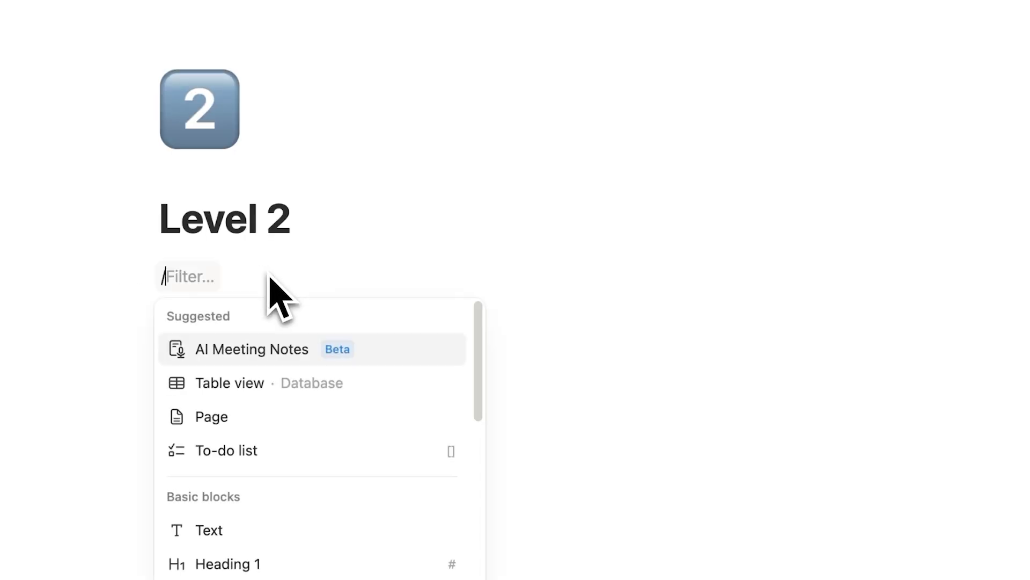
pyautogui.write('4')
pyautogui.click(253, 350)
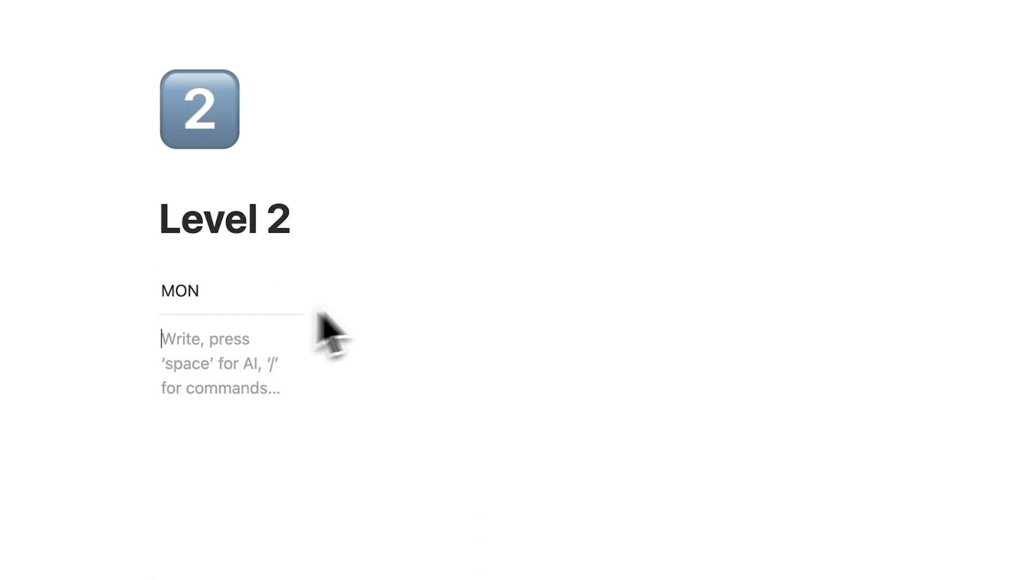
# Add task to-dos and drag them into the day columns: task 2 under TUE, task 1 under SAT.
pyautogui.click(377, 299)
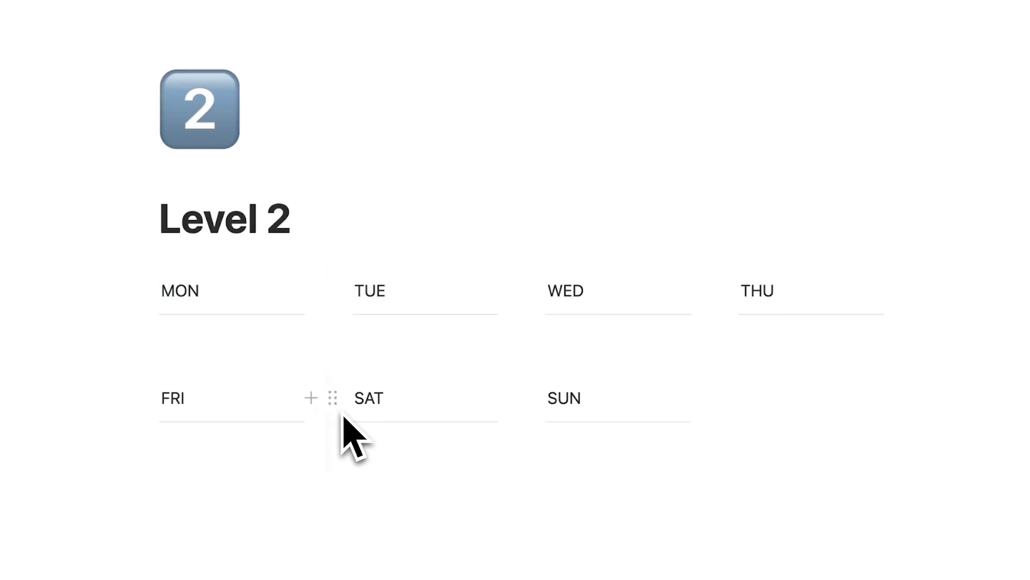
pyautogui.click(236, 339)
pyautogui.write('[] task')
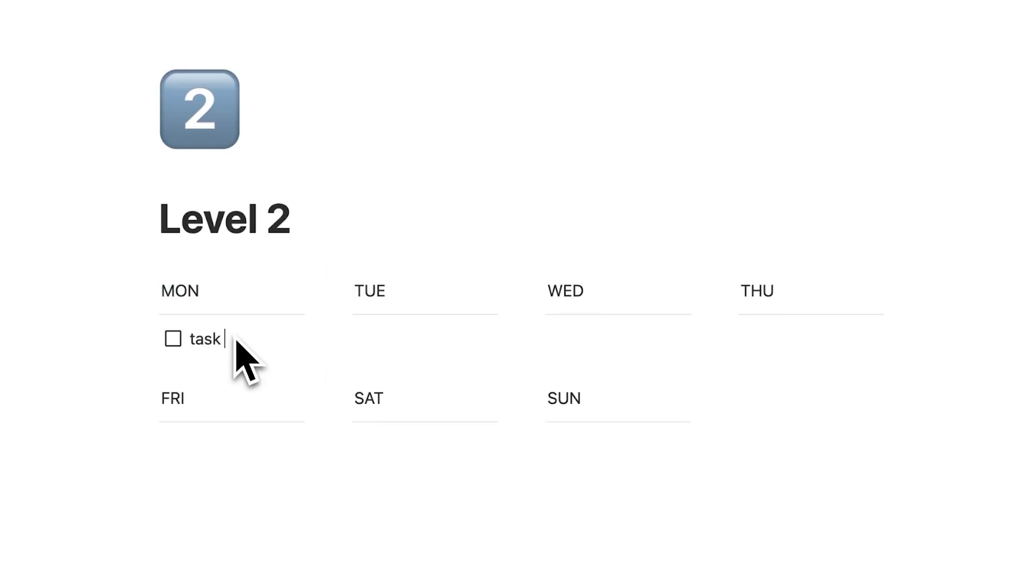
pyautogui.moveTo(139, 339); pyautogui.dragTo(361, 467)
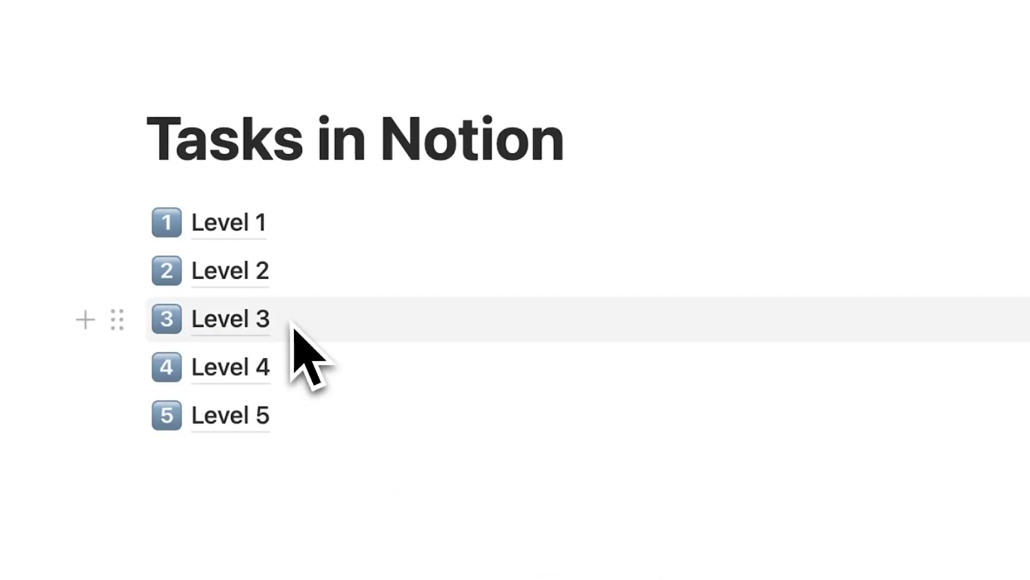
# On the Level 3 page, write the lines Project A, Project B and Project C.
pyautogui.click(290, 325)
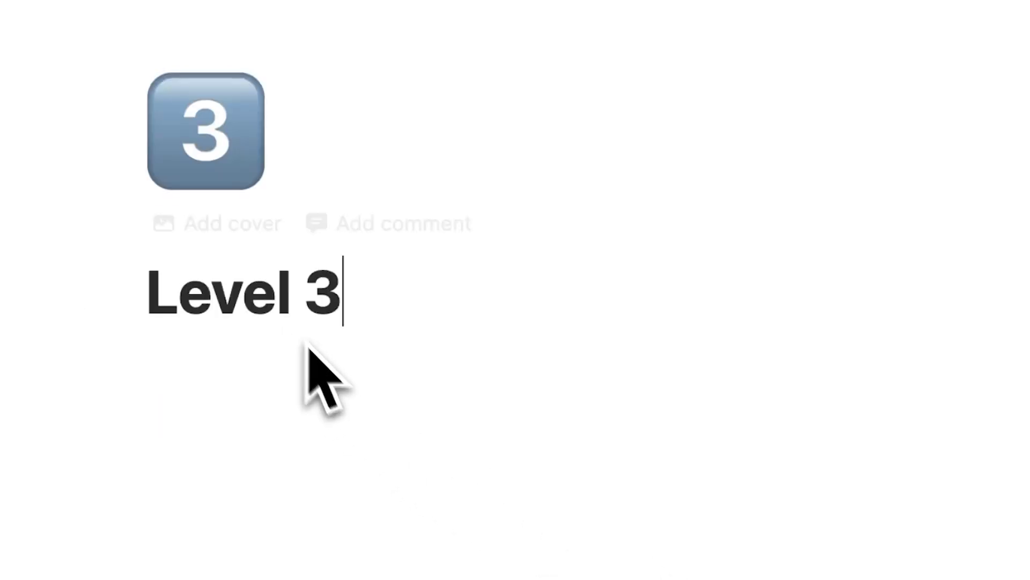
pyautogui.press('Return')
pyautogui.write('Project A')
pyautogui.press('Return')
pyautogui.write('Project B')
pyautogui.press('Return')
pyautogui.write('Project')
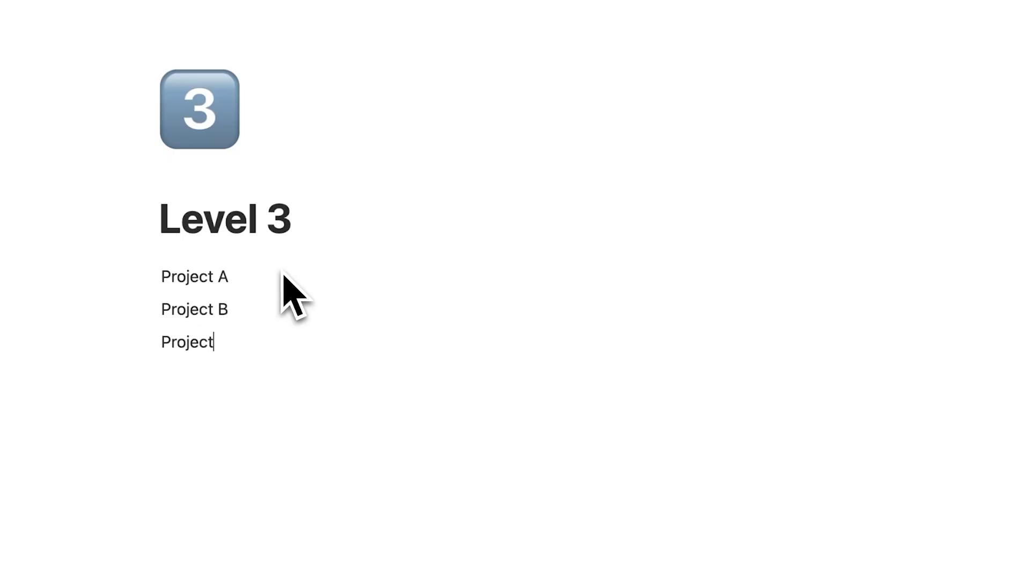
# Turn the three project lines into subpages.
pyautogui.moveTo(102, 293); pyautogui.dragTo(145, 280)
pyautogui.click(343, 307)
pyautogui.moveTo(286, 235)
pyautogui.click(401, 119)
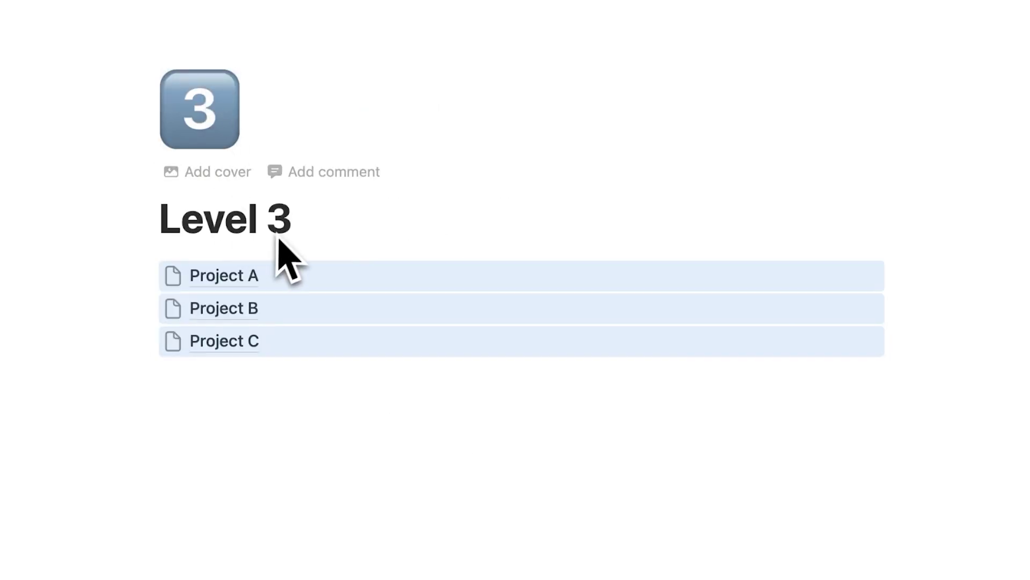
pyautogui.click(276, 370)
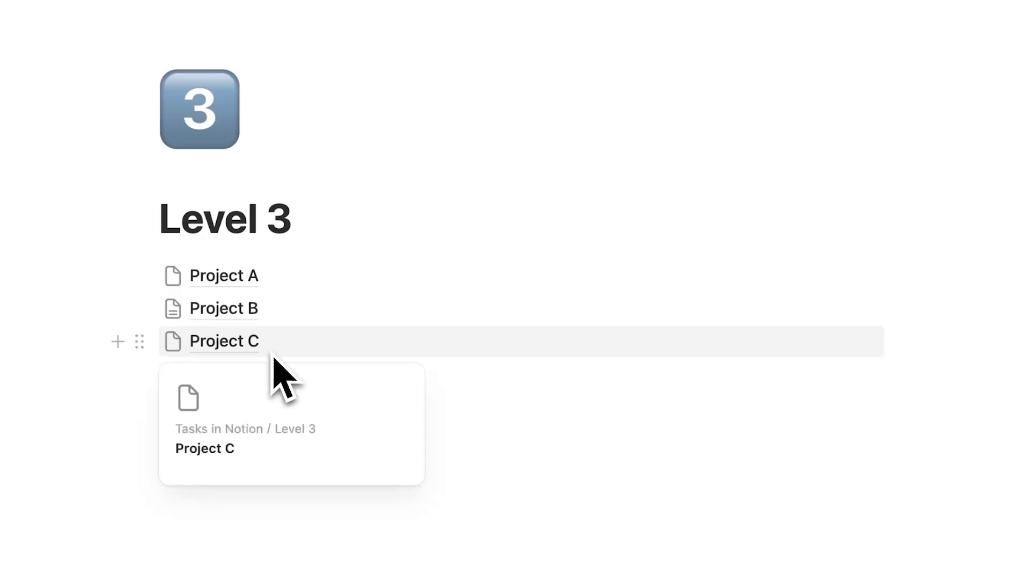
# Open Project C, then Project B, and select its task 1 and task 2 to-dos.
pyautogui.click(269, 349)
pyautogui.press('Return')
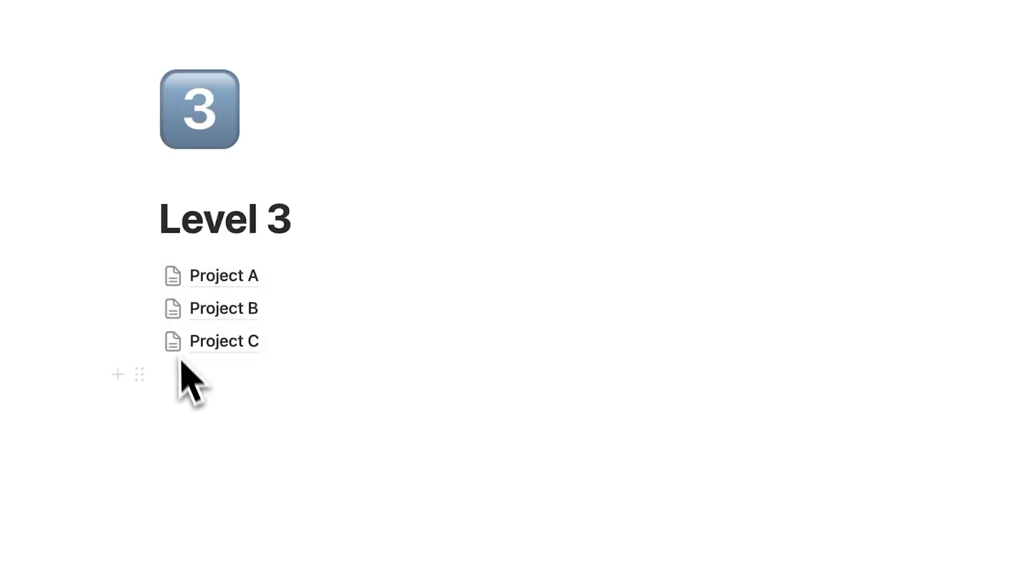
pyautogui.click(253, 316)
pyautogui.moveTo(283, 230); pyautogui.dragTo(198, 154)
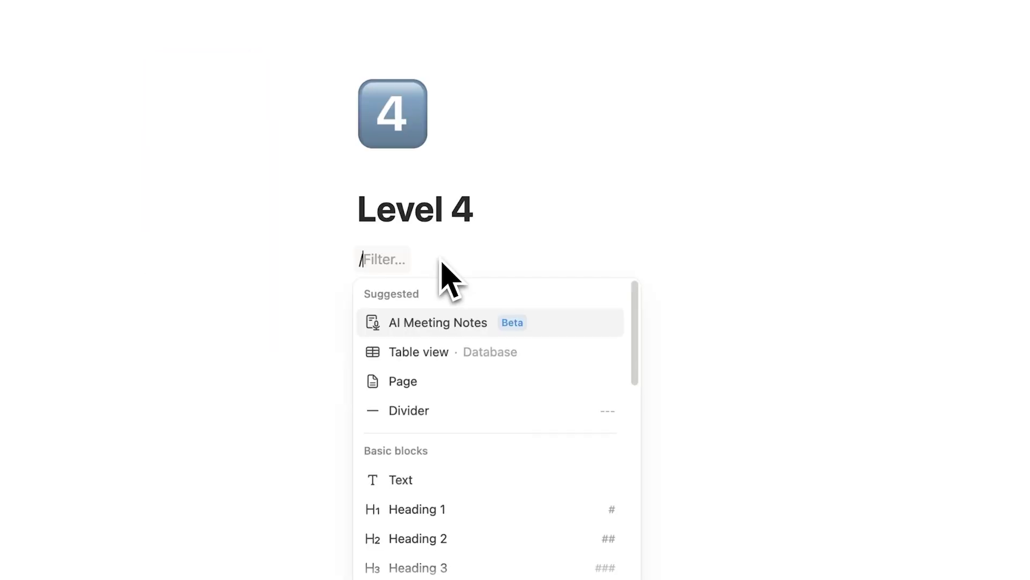
# Insert a Task List table with a new empty data source and rows Task 1 to Task 4.
pyautogui.write('database')
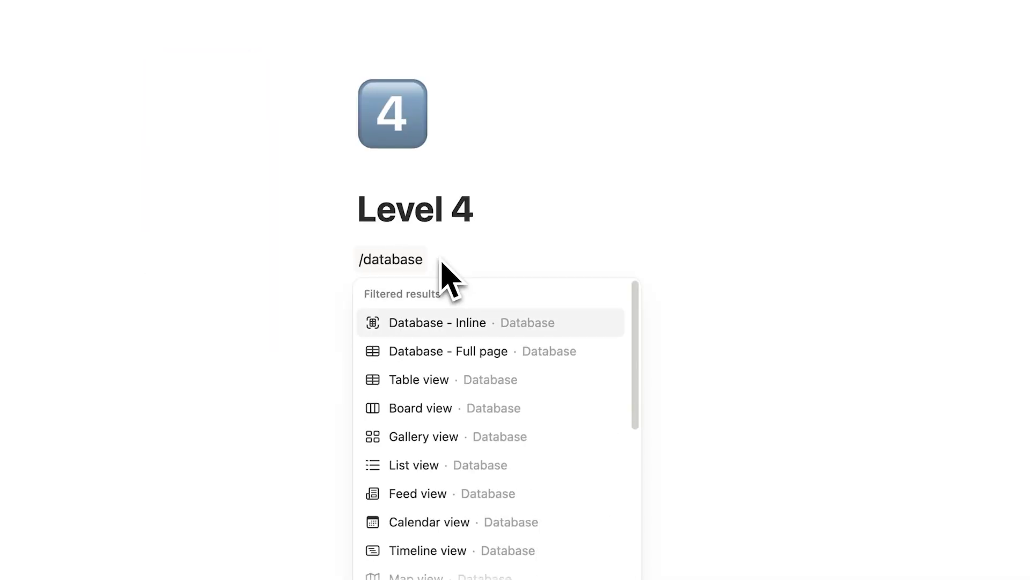
pyautogui.moveTo(511, 318)
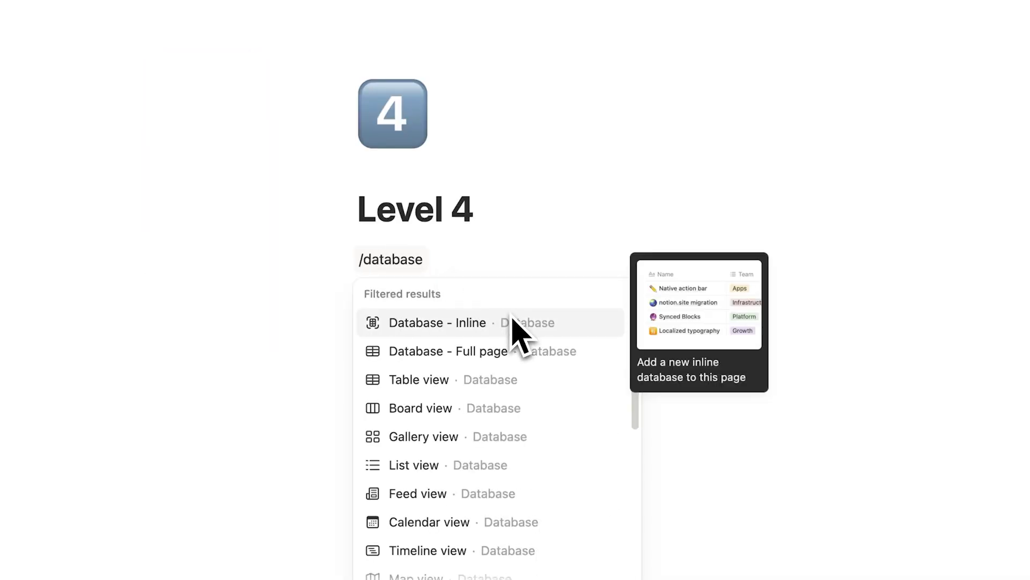
pyautogui.scroll(-4, 510, 377)
pyautogui.scroll(4, 547, 530)
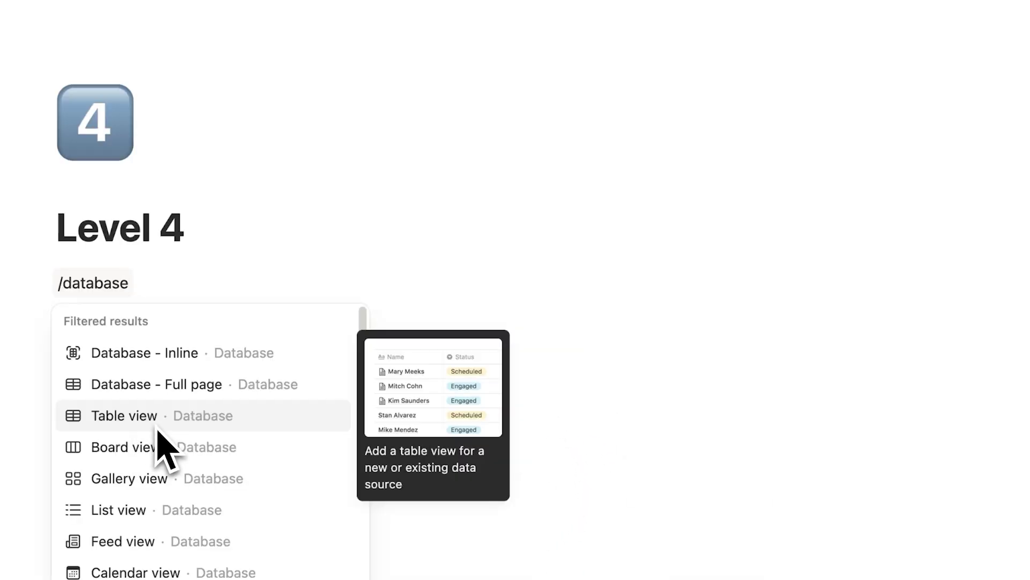
pyautogui.click(159, 430)
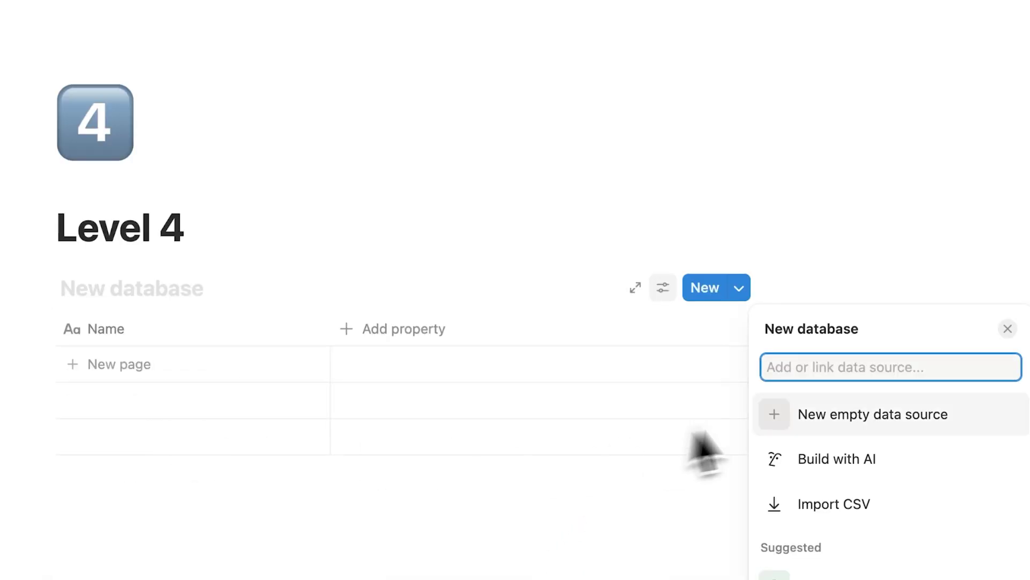
pyautogui.click(794, 412)
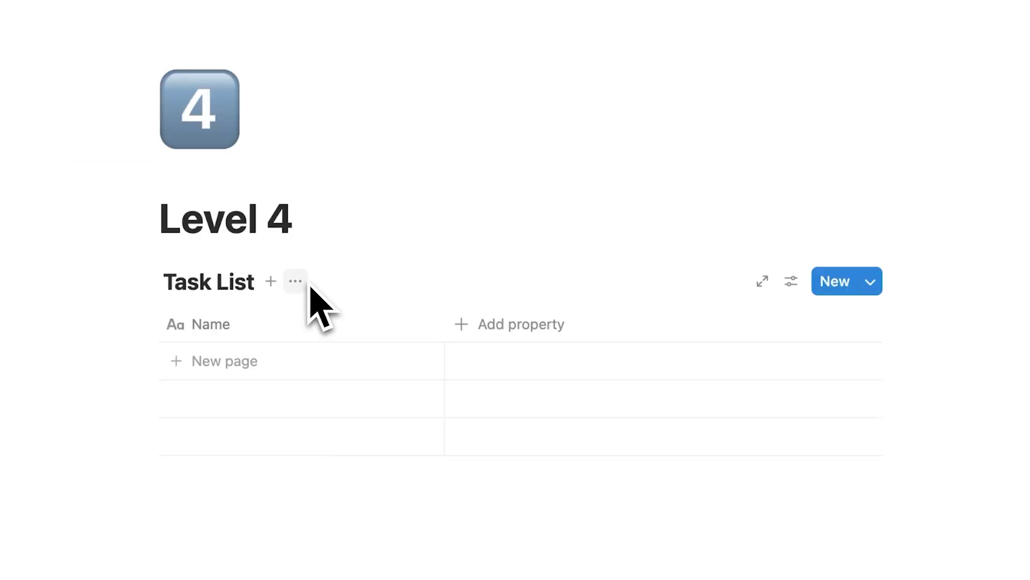
pyautogui.click(239, 361)
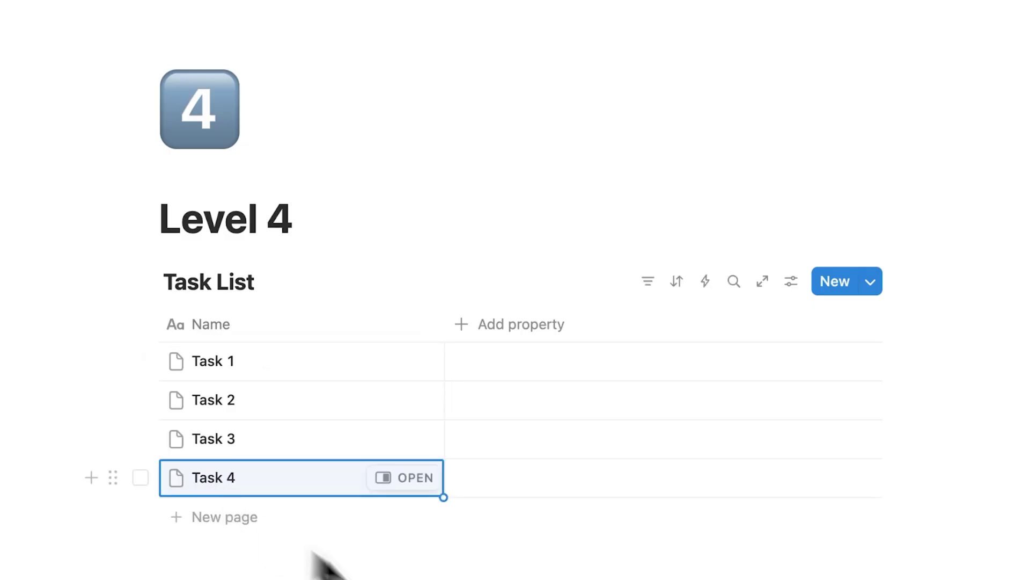
pyautogui.click(329, 566)
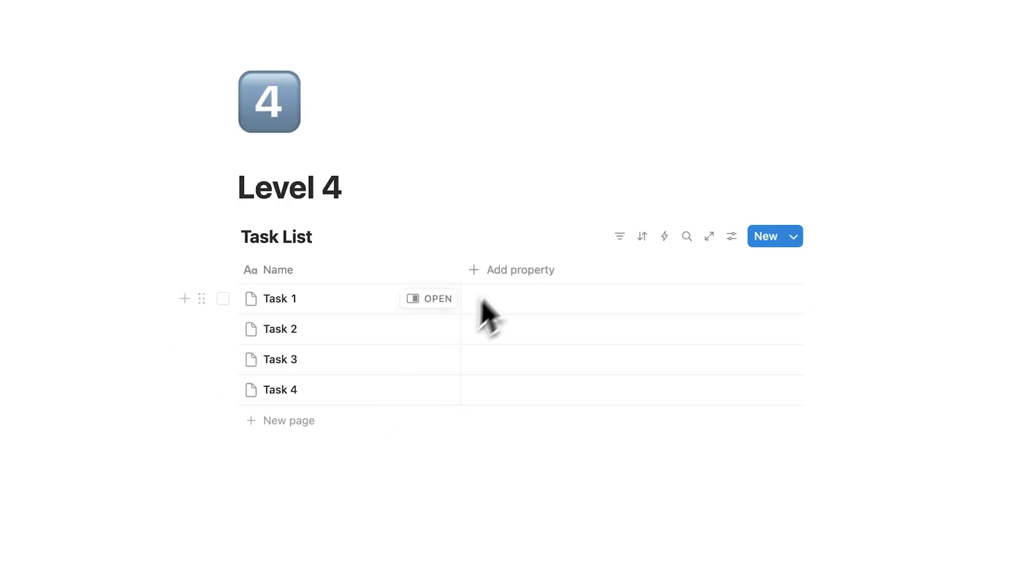
# Add a Select column and tag Task 1 with a new Project A option.
pyautogui.click(499, 326)
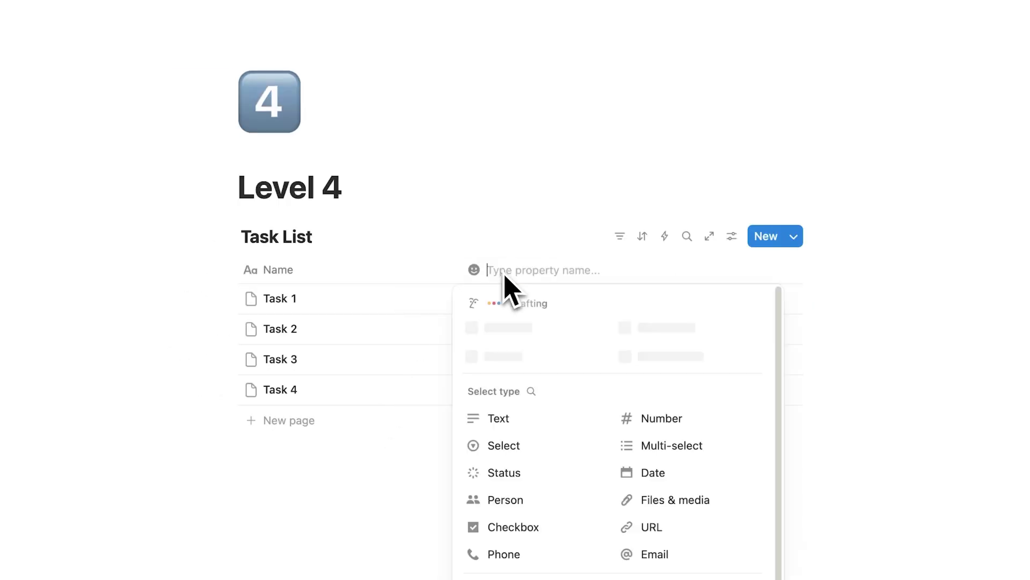
pyautogui.click(546, 452)
pyautogui.click(529, 299)
pyautogui.write('Project A')
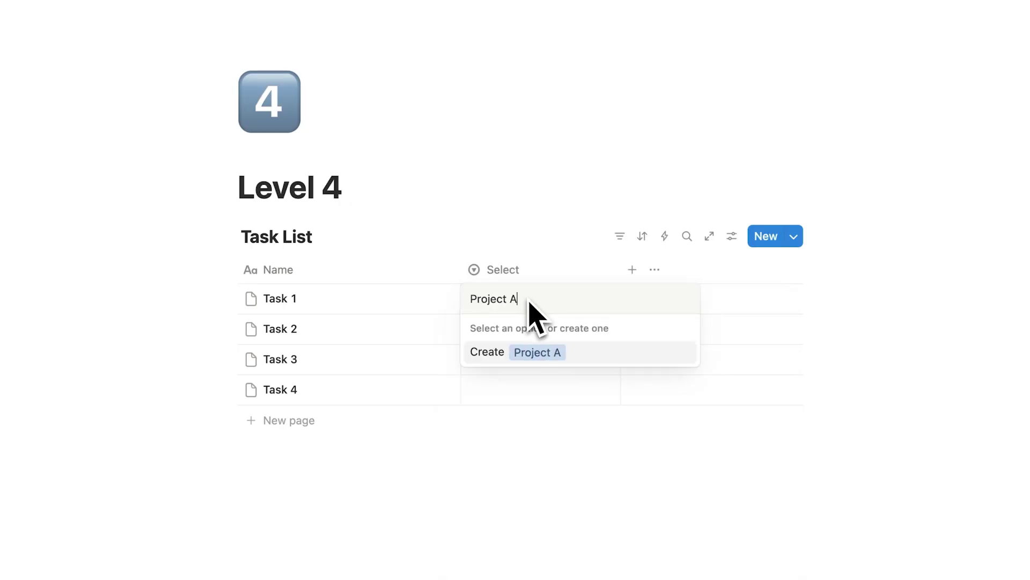
pyautogui.click(540, 352)
# Create Project B, tag Tasks 2 and 4 as Project B and Task 3 as Project A.
pyautogui.click(519, 329)
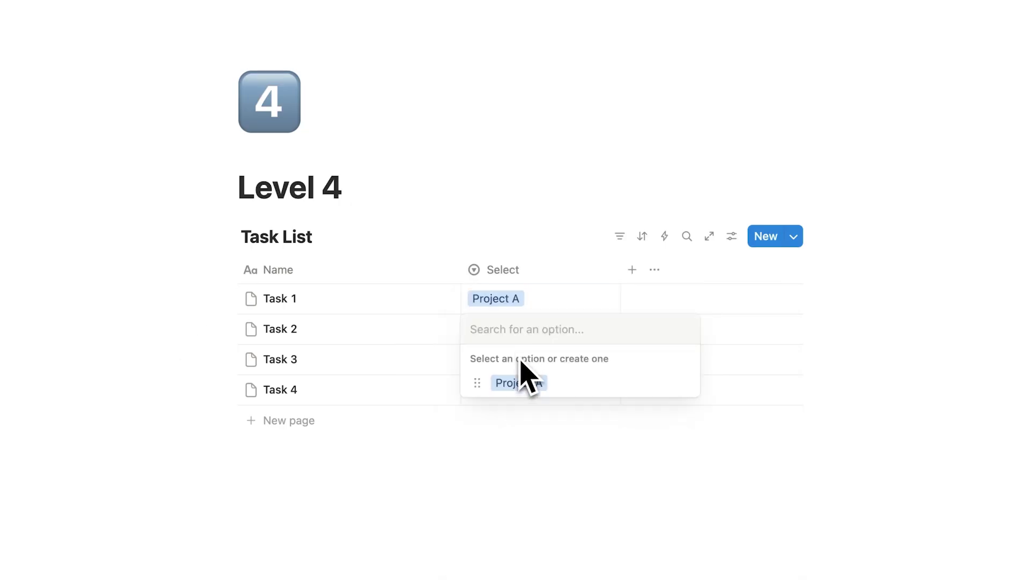
pyautogui.write('Project B')
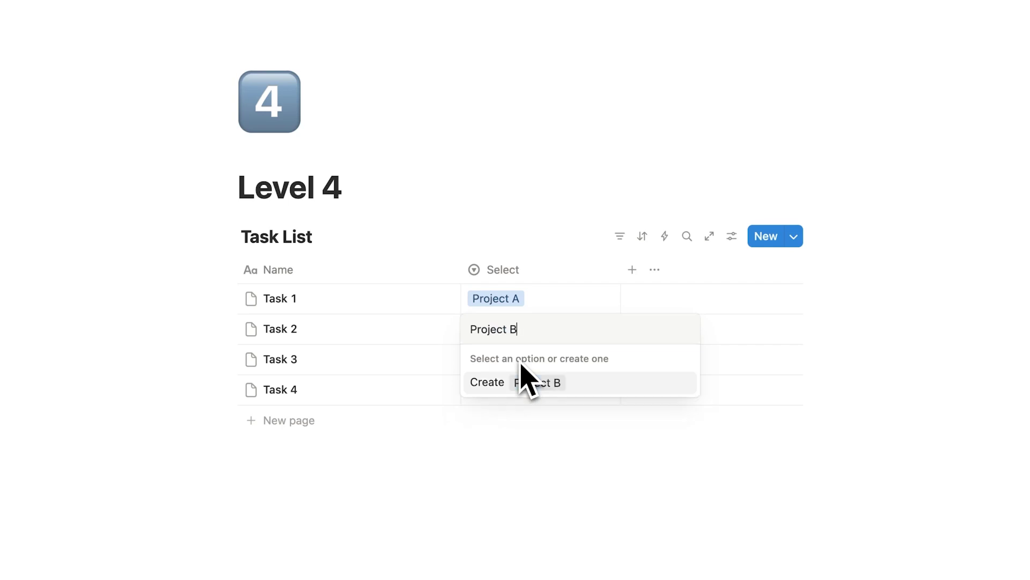
pyautogui.click(553, 397)
pyautogui.click(508, 368)
pyautogui.click(520, 415)
pyautogui.click(525, 402)
pyautogui.click(519, 465)
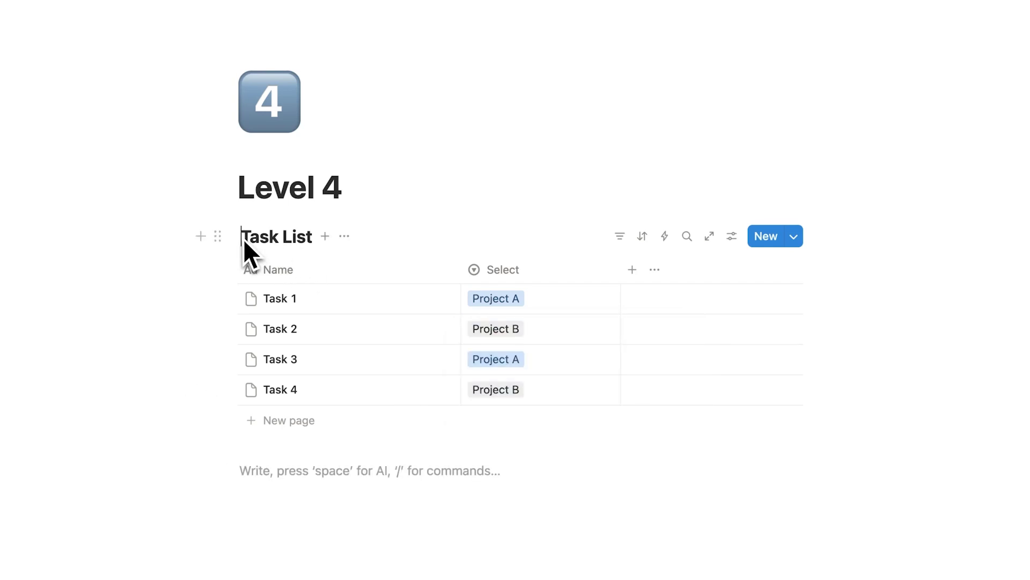
# Group the Task List by its Select property into Project A and Project B sections.
pyautogui.click(418, 472)
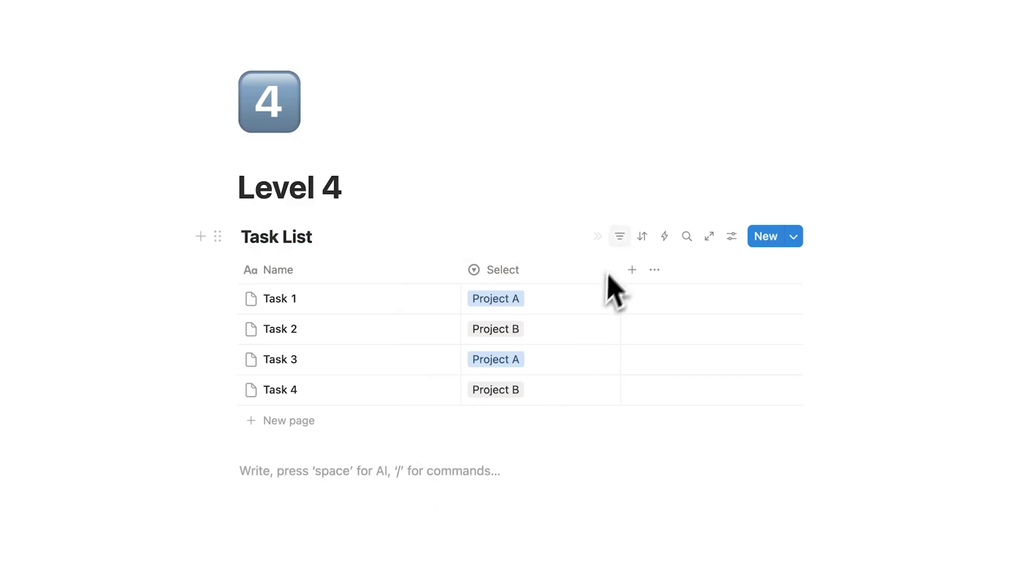
pyautogui.click(731, 237)
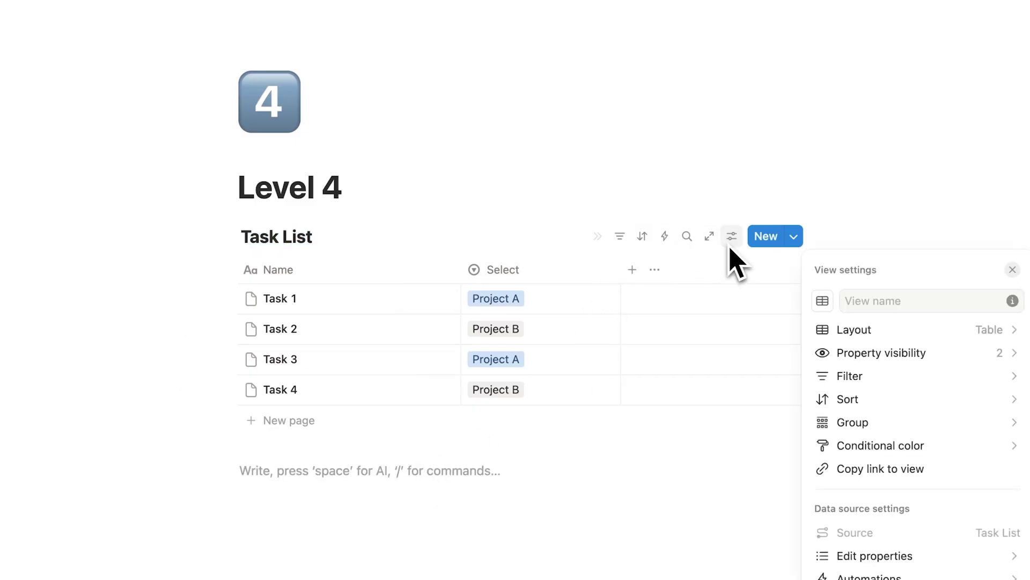
pyautogui.click(877, 429)
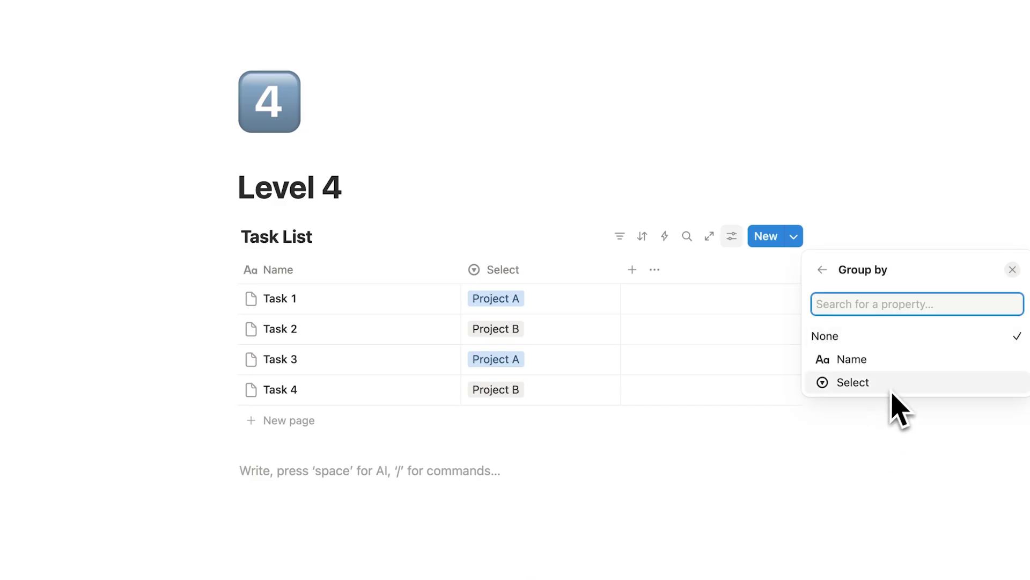
pyautogui.click(853, 382)
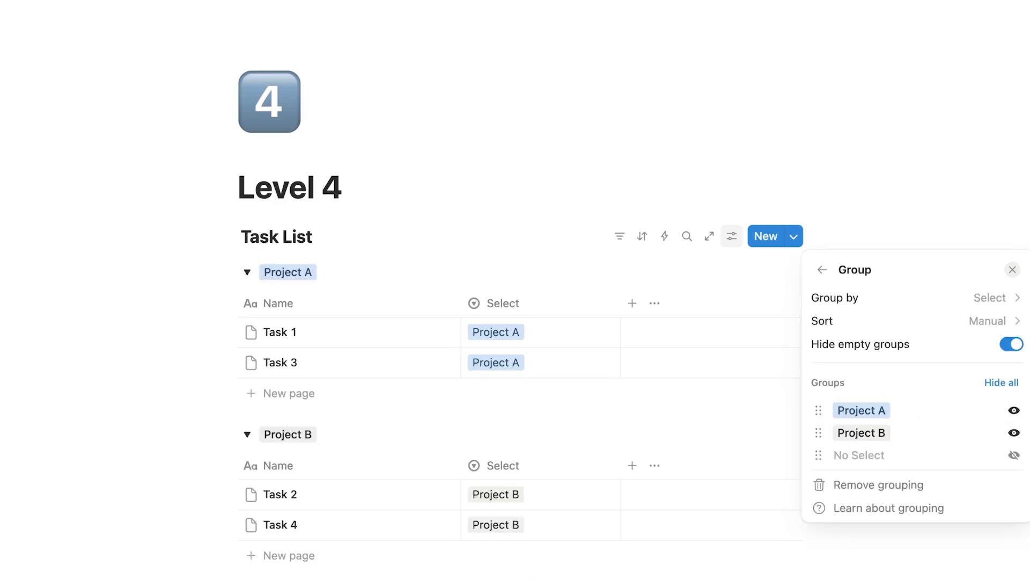
pyautogui.press('Escape')
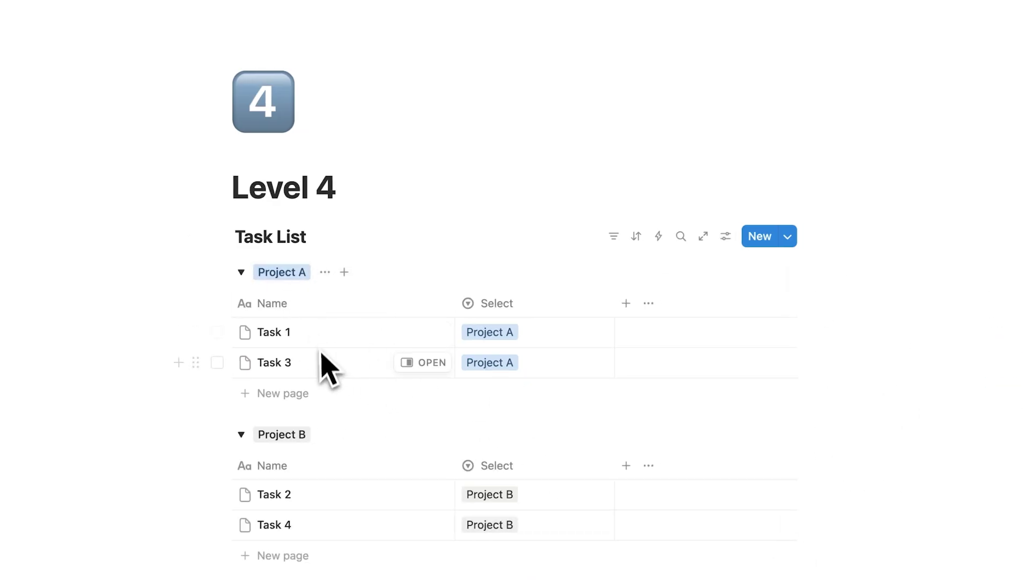
# On the Level 5 page, select a block and type [] to start a to-do.
pyautogui.scroll(-3, 298, 280)
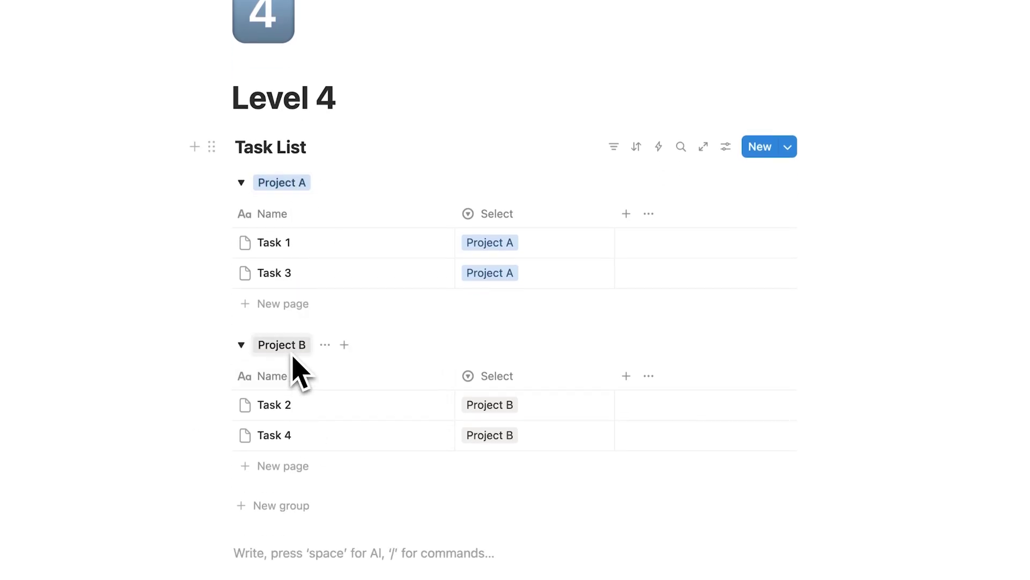
pyautogui.scroll(2, 294, 357)
pyautogui.moveTo(336, 150); pyautogui.dragTo(234, 166)
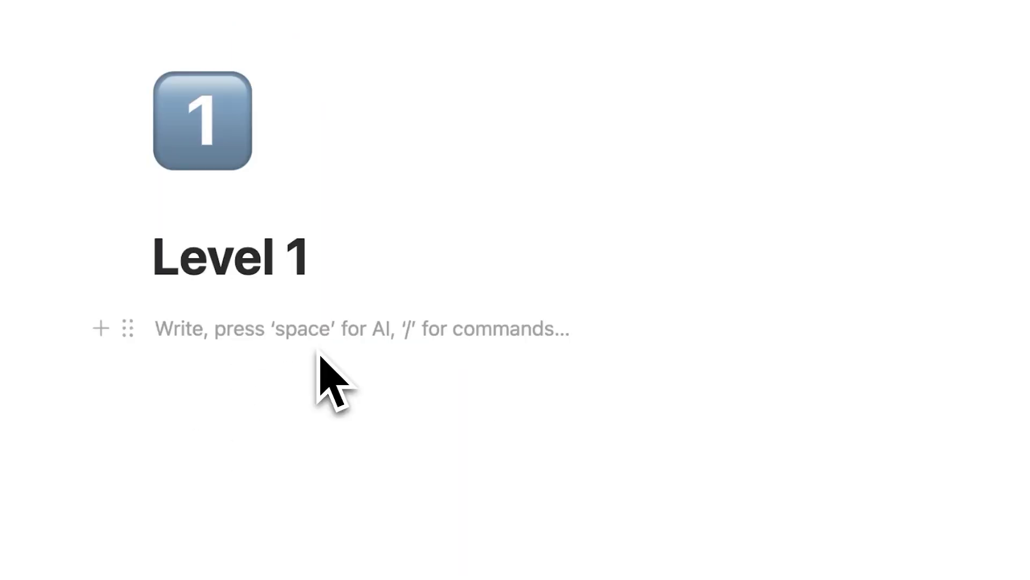
pyautogui.write('[]')
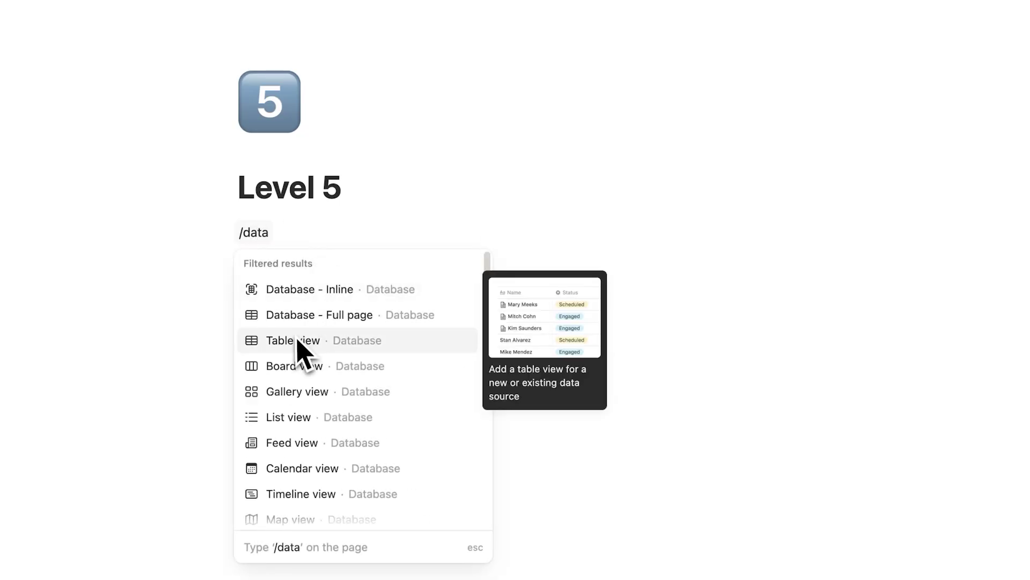
# Insert an inline Task List table with rows Task 1–4 and add a Date property.
pyautogui.click(296, 340)
pyautogui.click(304, 240)
pyautogui.write('Task List')
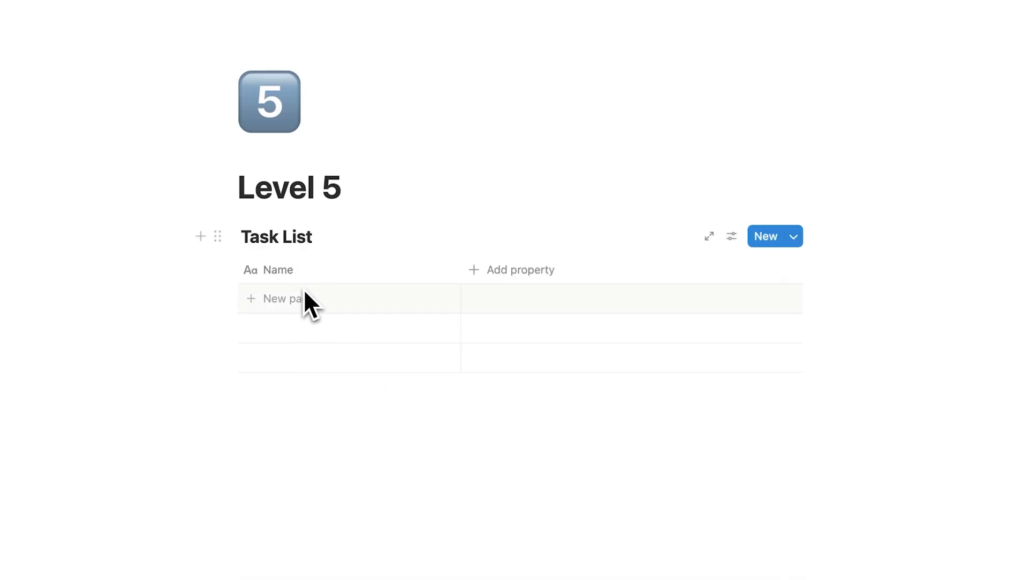
pyautogui.click(305, 291)
pyautogui.write('T')
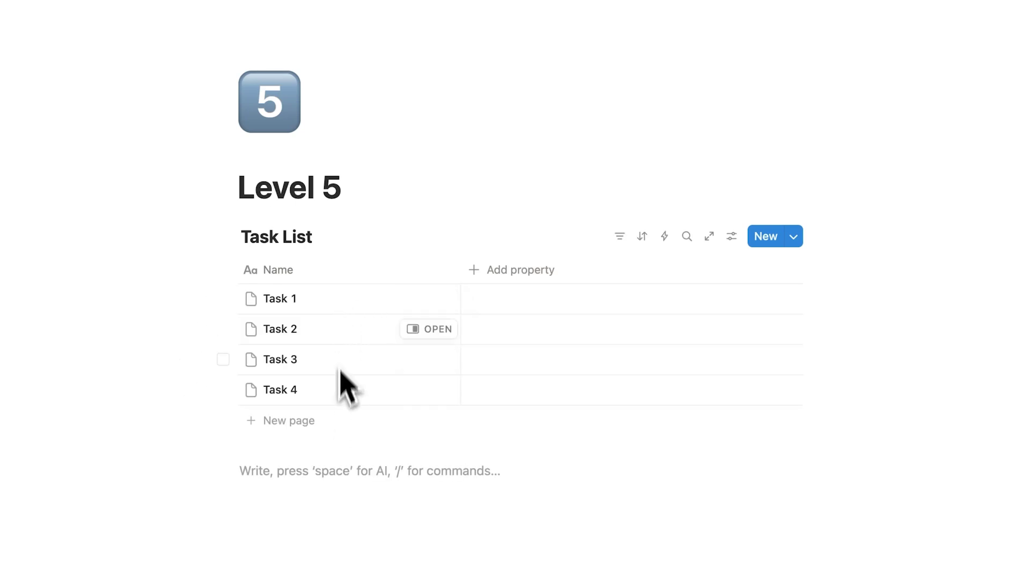
pyautogui.click(468, 275)
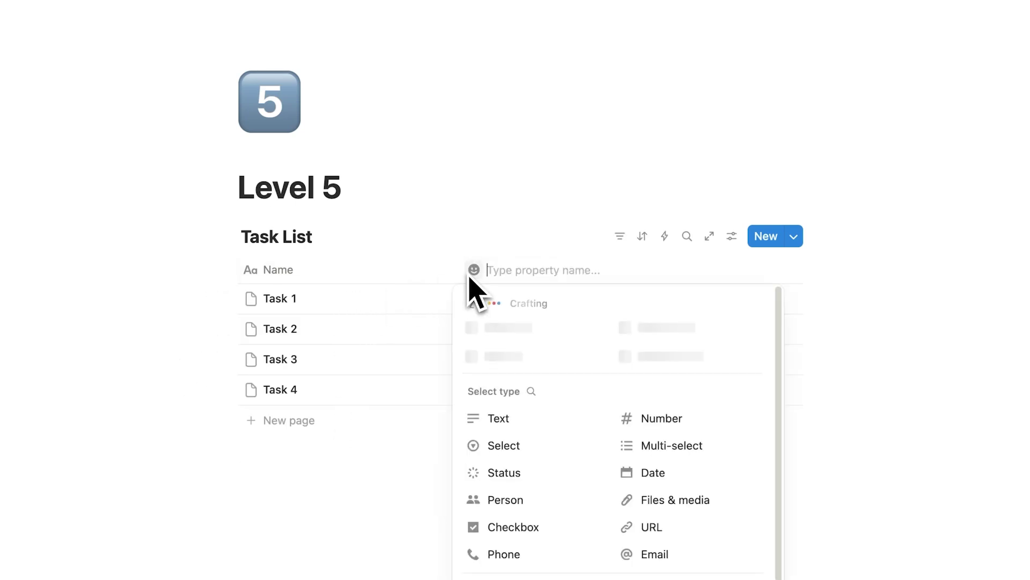
pyautogui.click(676, 474)
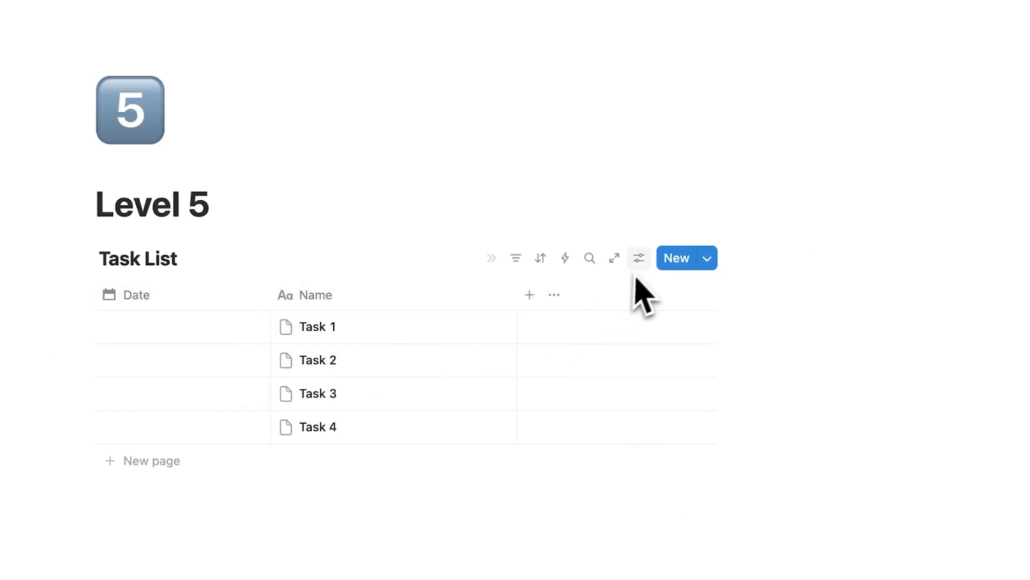
# Add a Calendar view beside the Task List's Table view and switch to it.
pyautogui.click(638, 261)
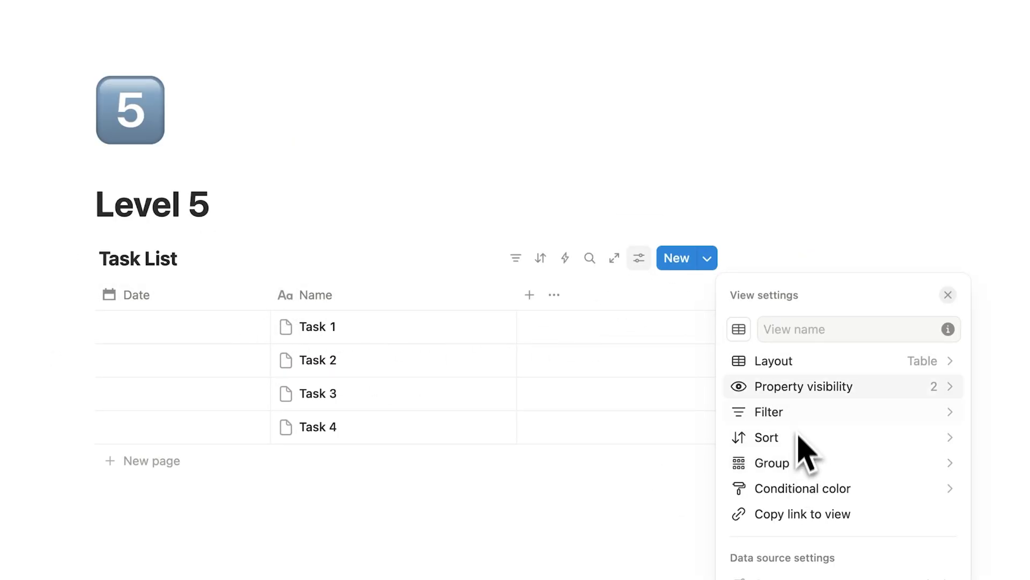
pyautogui.click(800, 363)
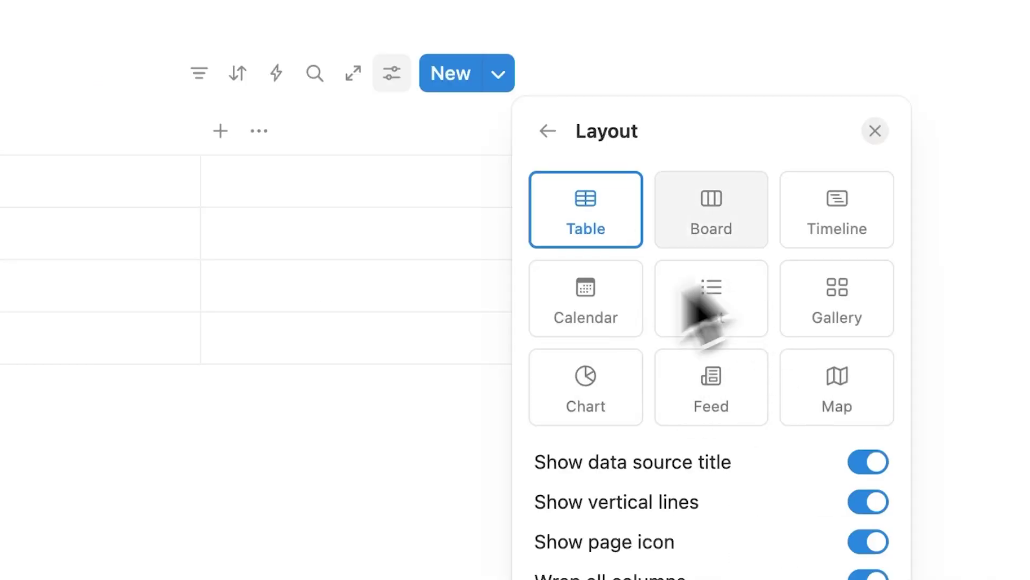
pyautogui.press('Escape')
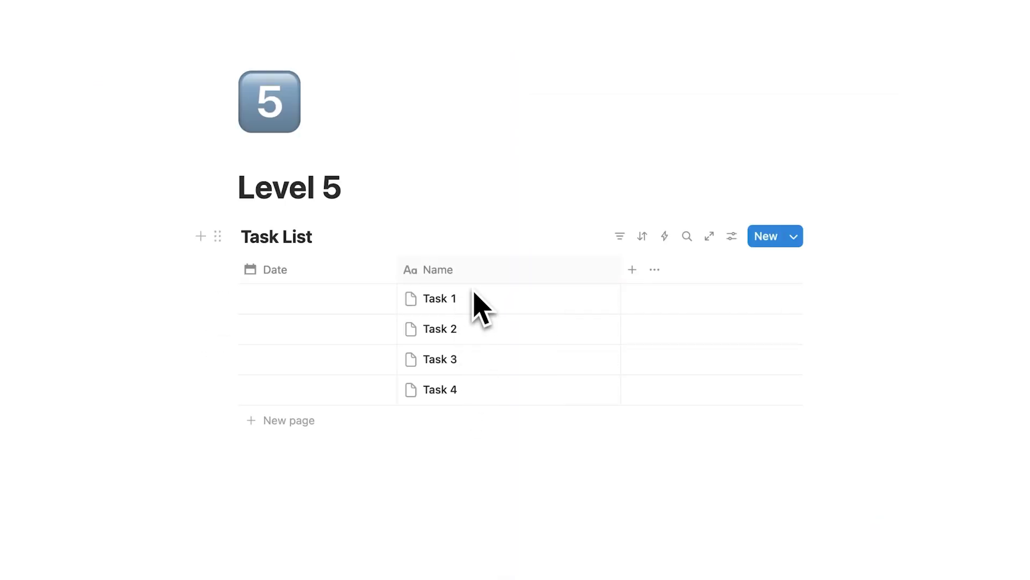
pyautogui.click(325, 237)
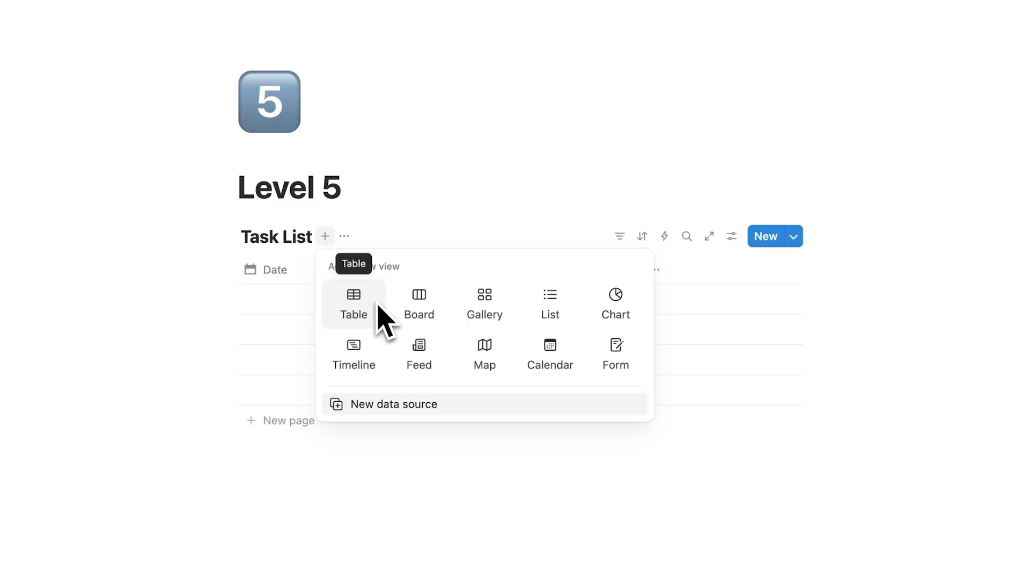
pyautogui.click(532, 354)
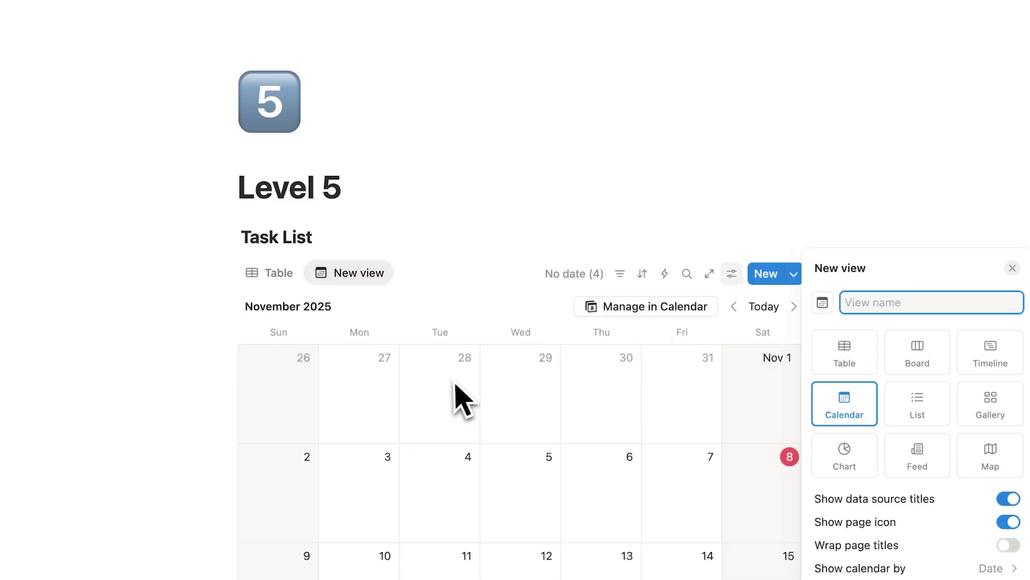
pyautogui.click(435, 380)
pyautogui.click(272, 284)
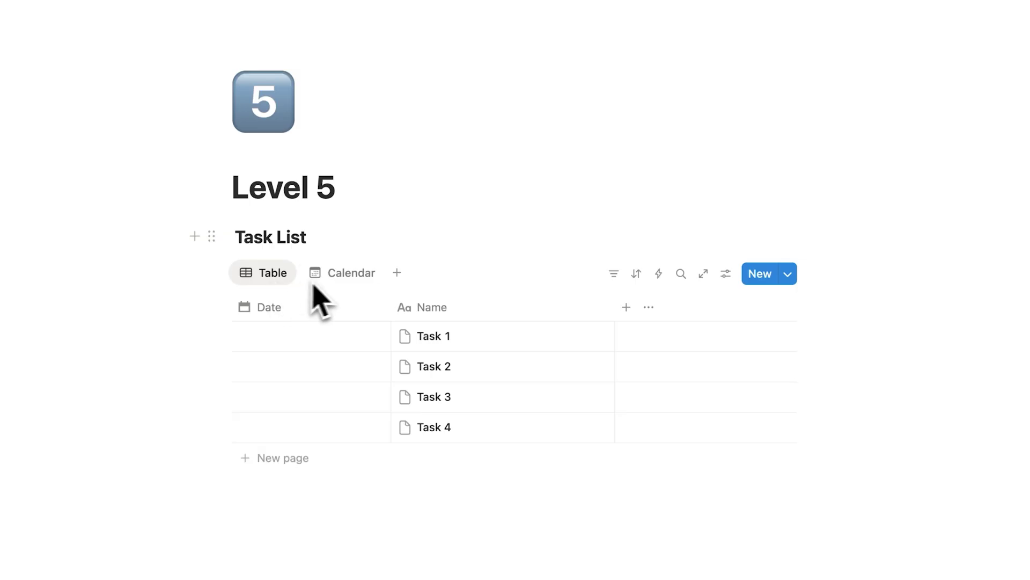
pyautogui.click(343, 273)
pyautogui.scroll(-3, 483, 349)
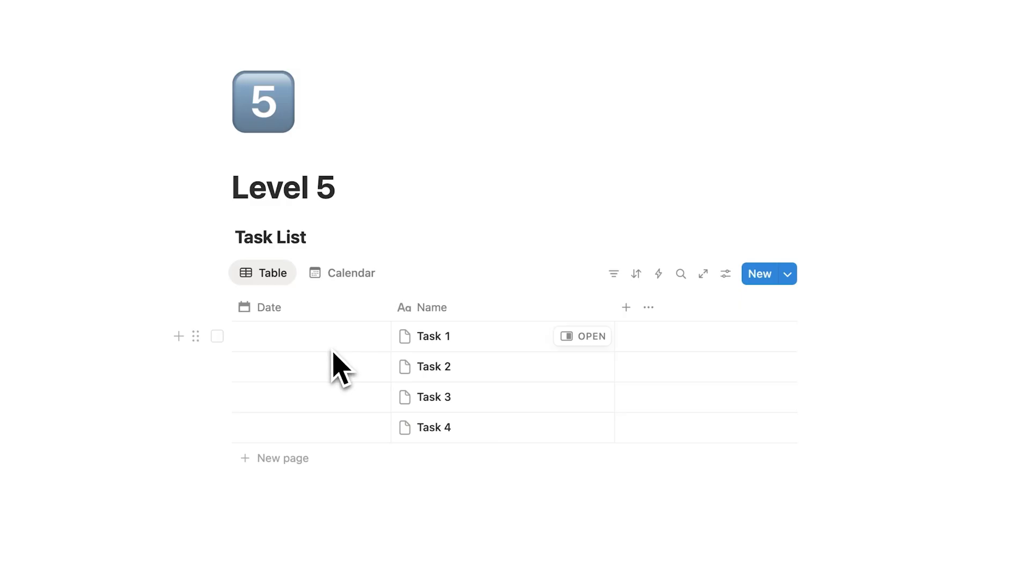
# Date Task 1 November 8, 2025 and fill that date down to Tasks 2–4.
pyautogui.click(310, 346)
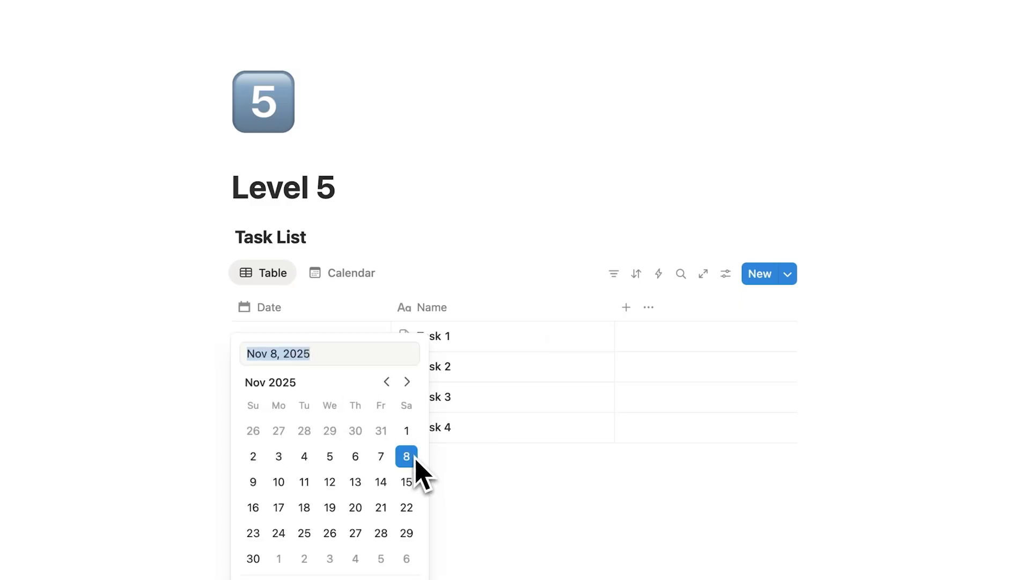
pyautogui.press('Escape')
pyautogui.moveTo(389, 350); pyautogui.dragTo(388, 424)
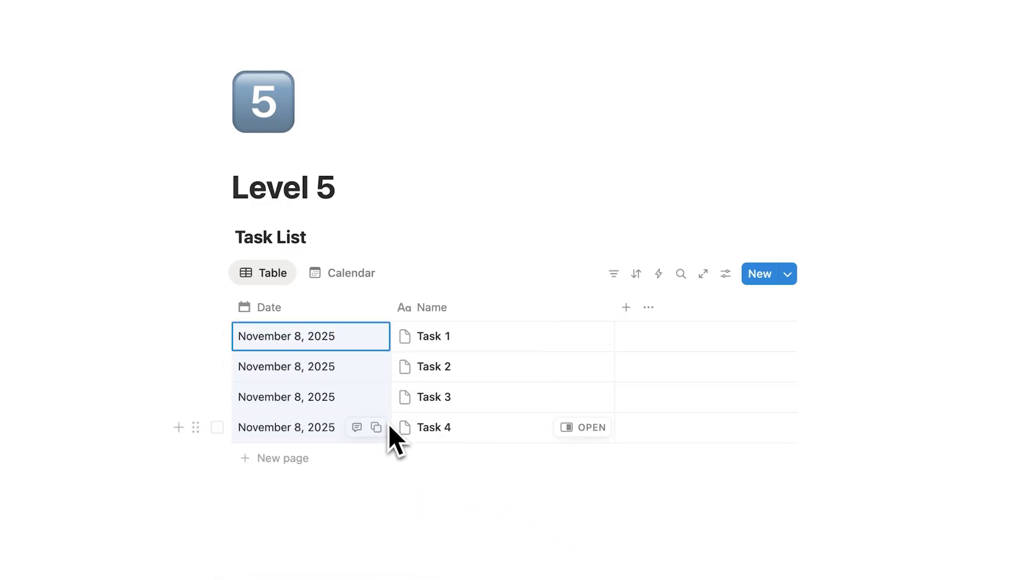
pyautogui.click(357, 279)
pyautogui.scroll(-3, 484, 349)
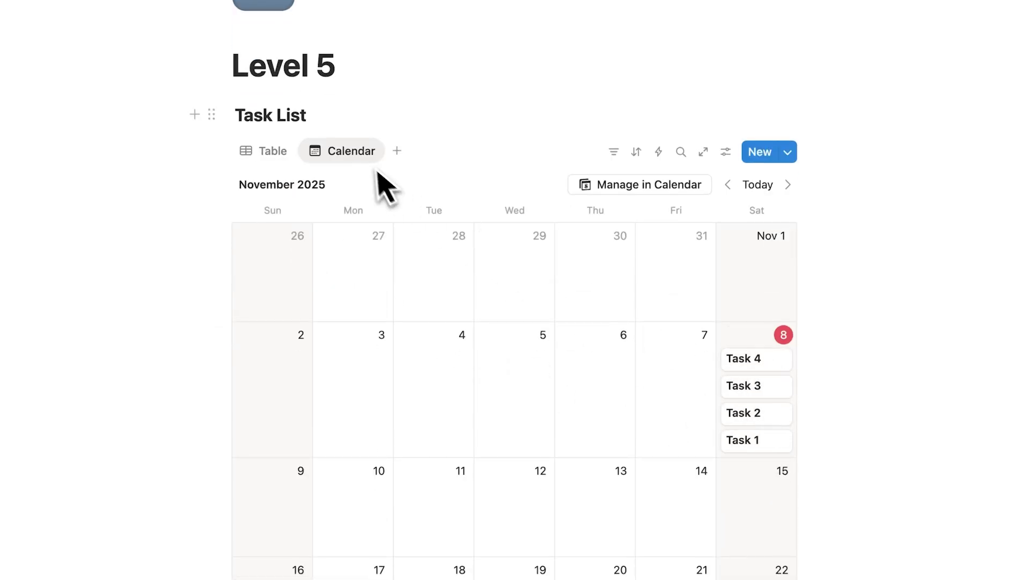
pyautogui.scroll(-4, 376, 172)
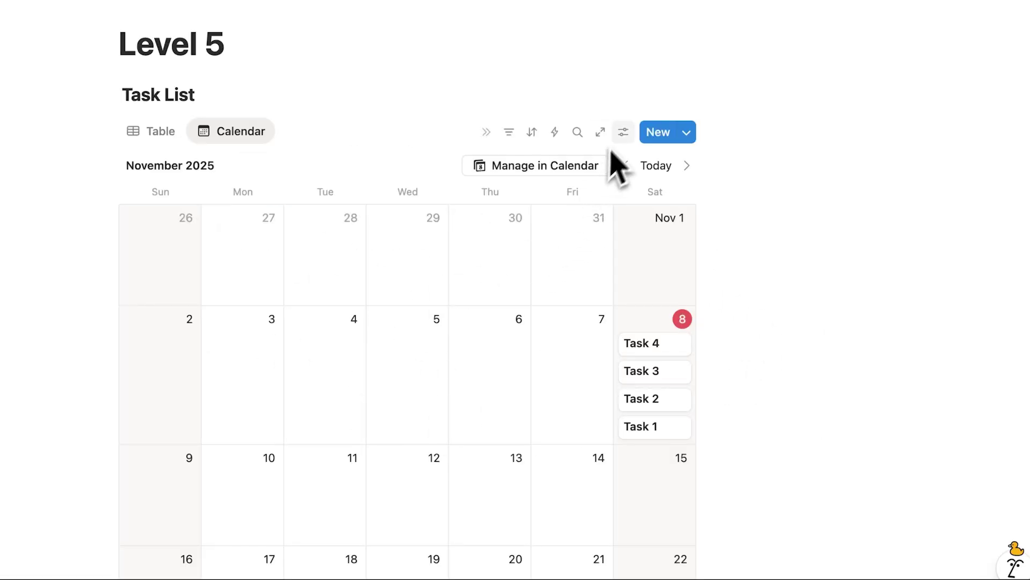
# Set the calendar view's layout to show one week at a time.
pyautogui.click(628, 133)
pyautogui.click(768, 231)
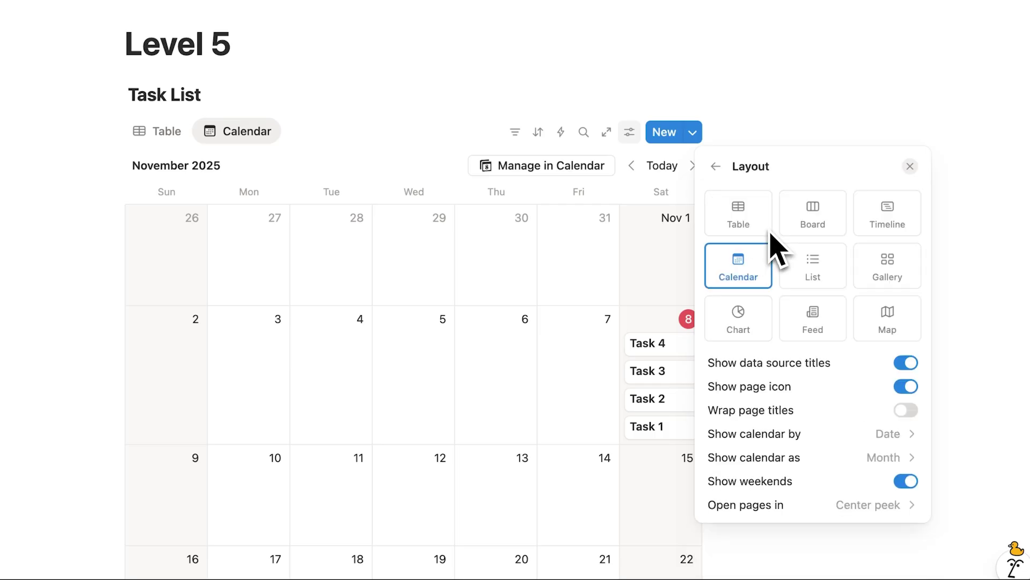
pyautogui.click(817, 458)
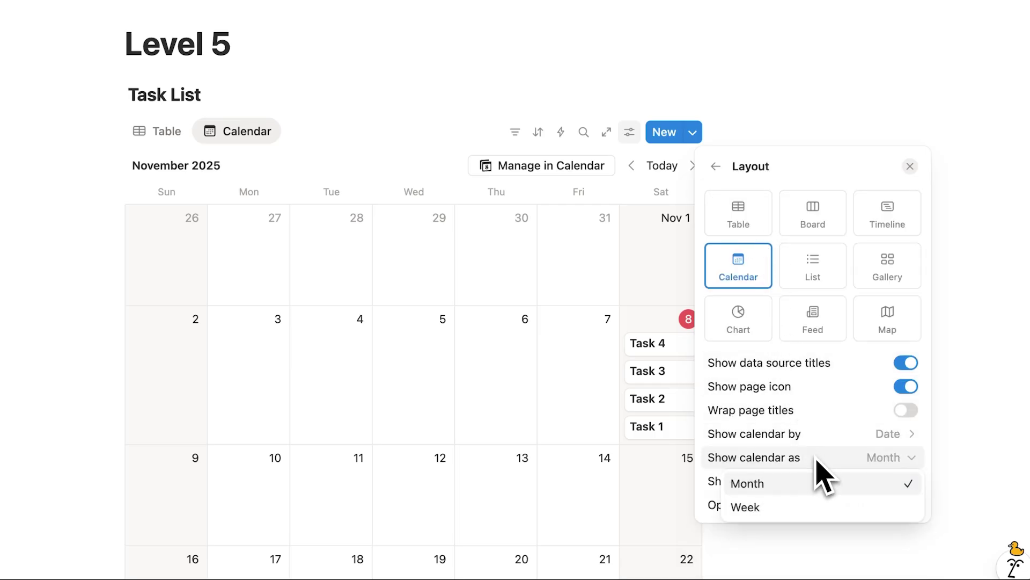
pyautogui.click(744, 508)
pyautogui.click(674, 460)
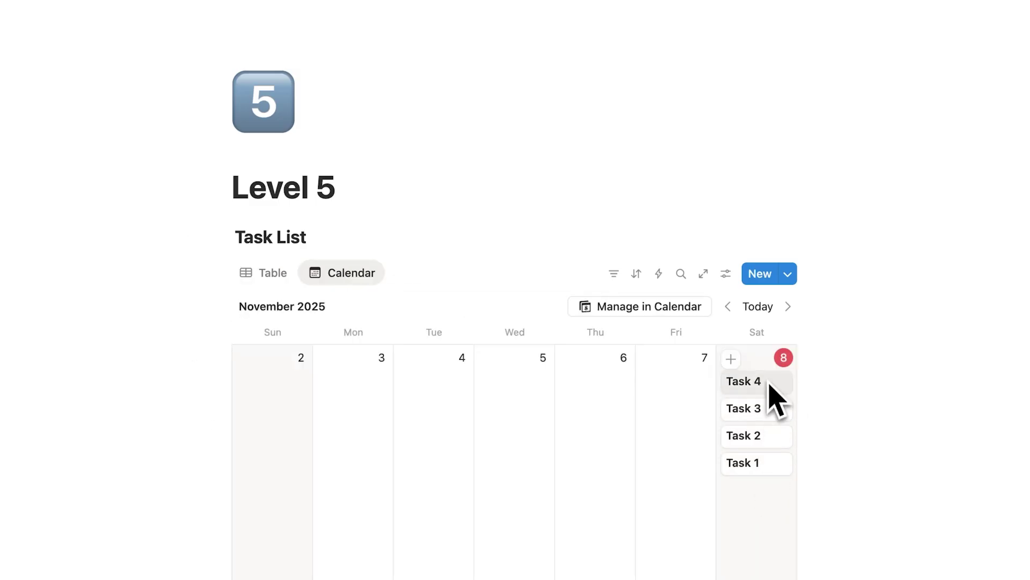
# Add a Checkbox property to the Task List table, narrow its column, and tick Task 2.
pyautogui.click(264, 274)
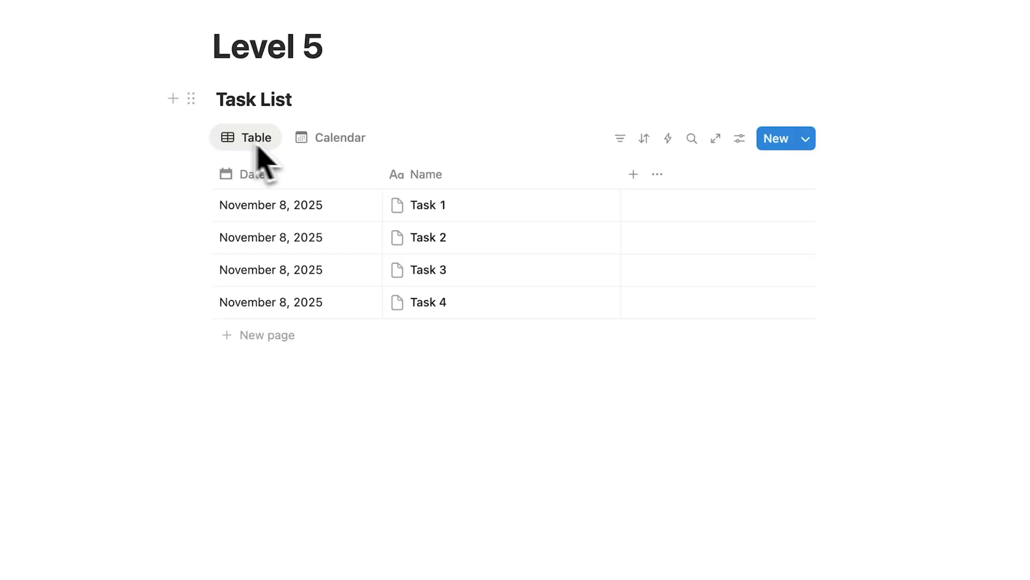
pyautogui.click(634, 174)
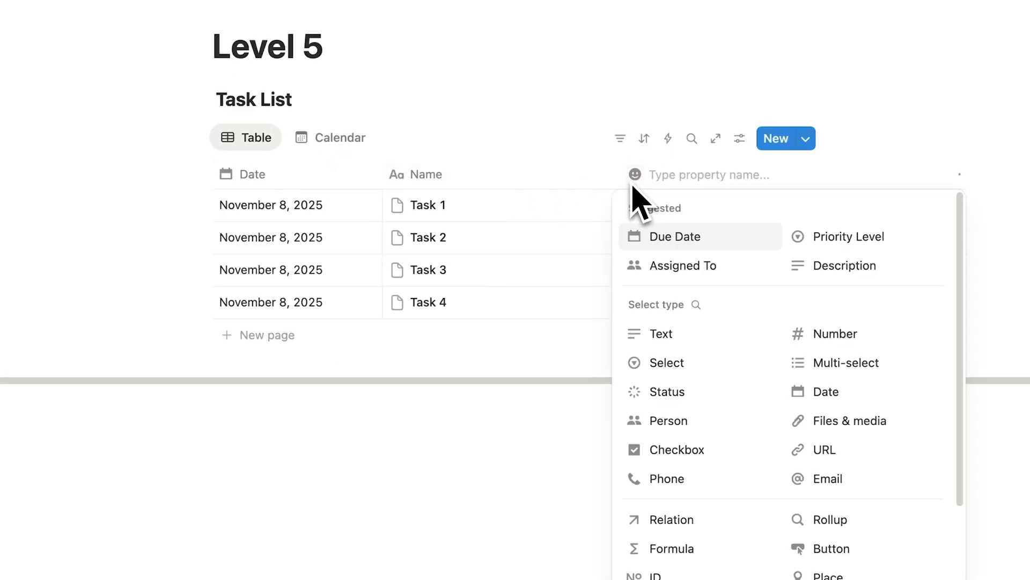
pyautogui.click(713, 450)
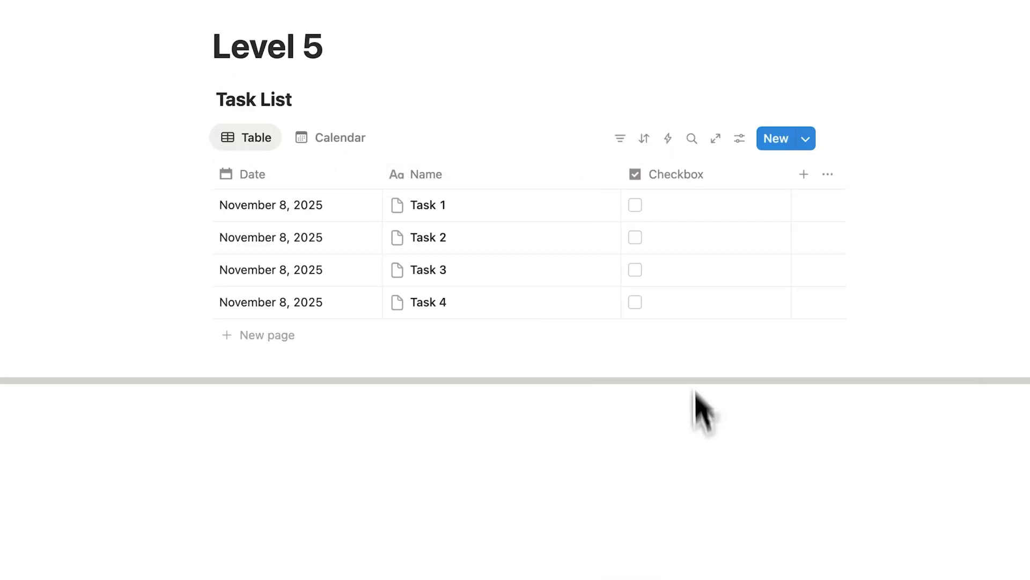
pyautogui.moveTo(774, 308); pyautogui.dragTo(428, 317)
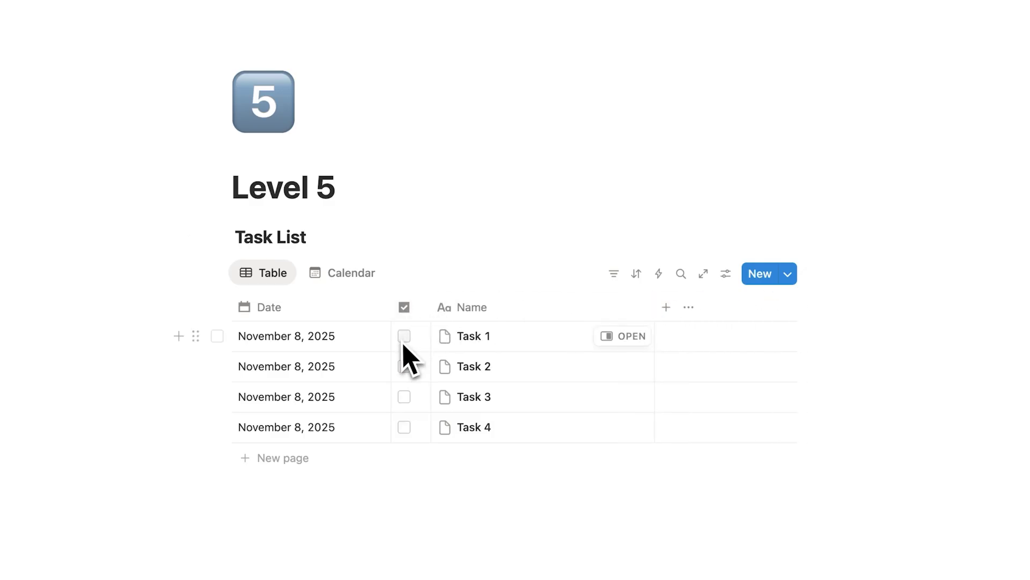
pyautogui.click(405, 366)
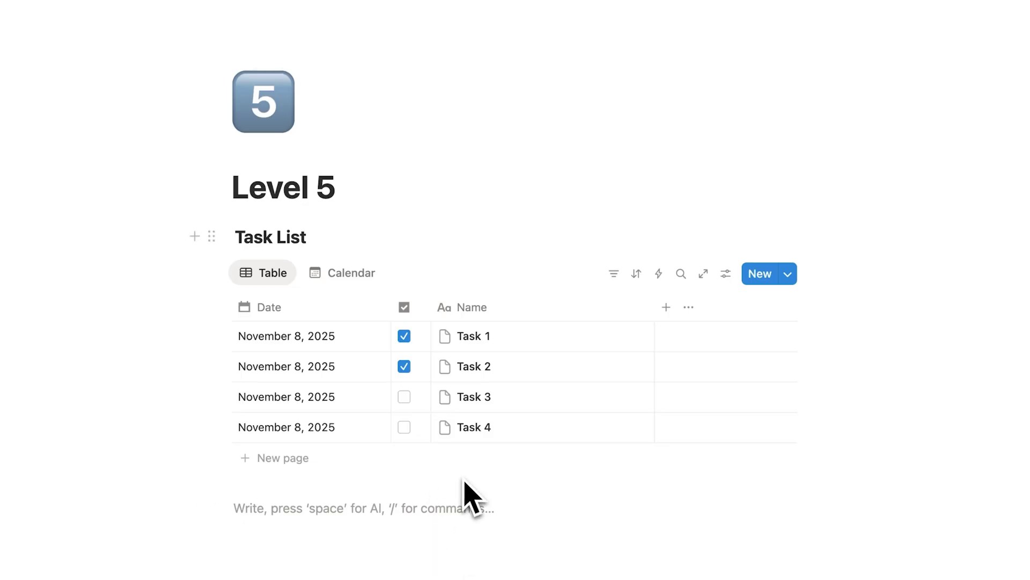
# Filter the task table on the Checkbox property to show only unchecked tasks.
pyautogui.click(612, 276)
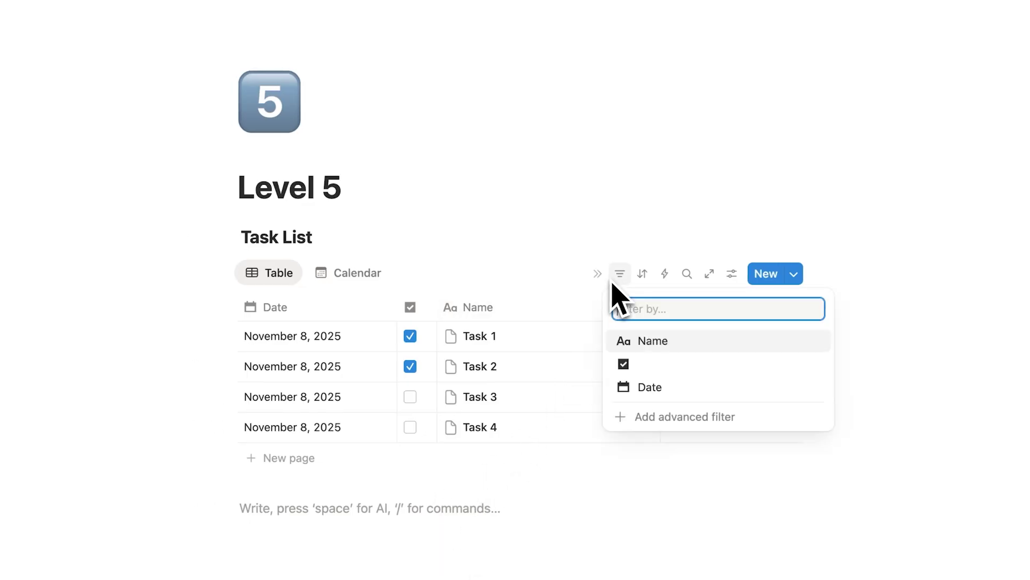
pyautogui.click(651, 368)
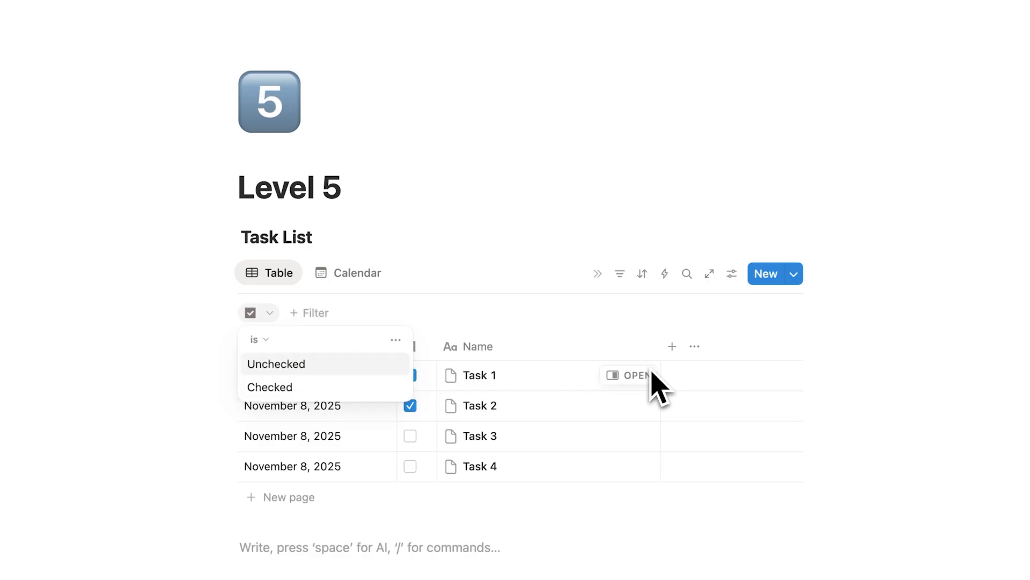
pyautogui.click(339, 368)
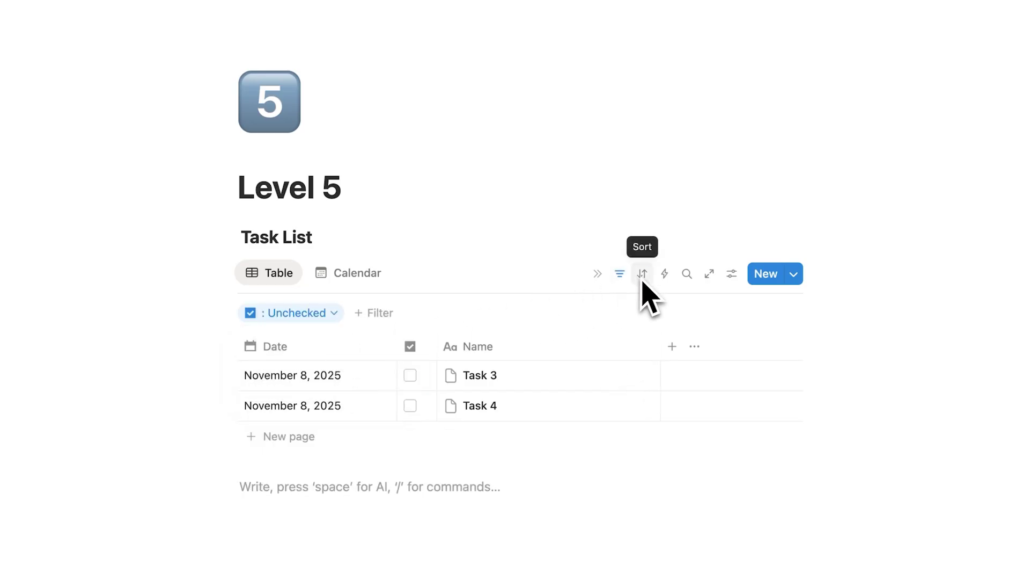
pyautogui.click(738, 282)
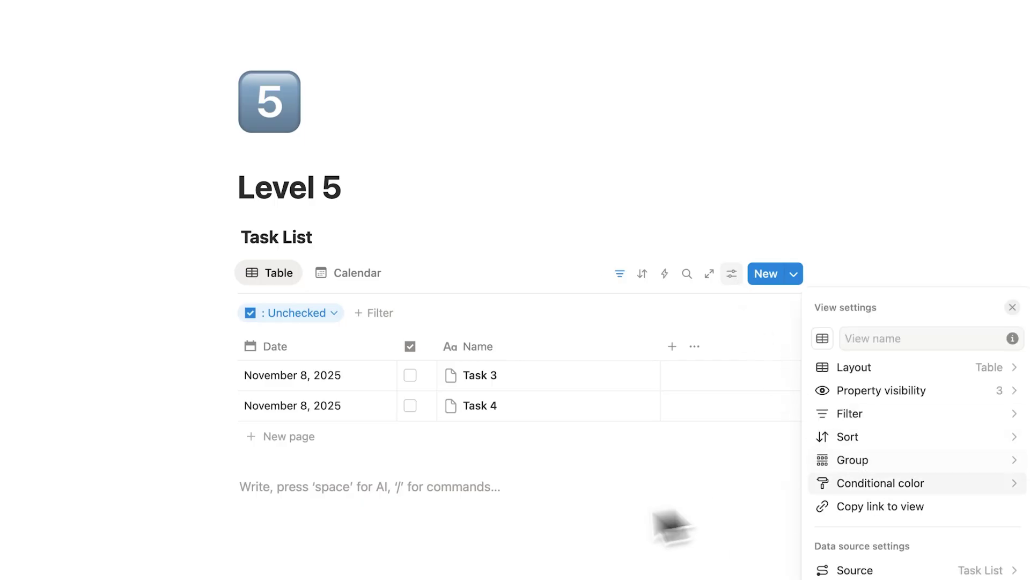
pyautogui.click(508, 523)
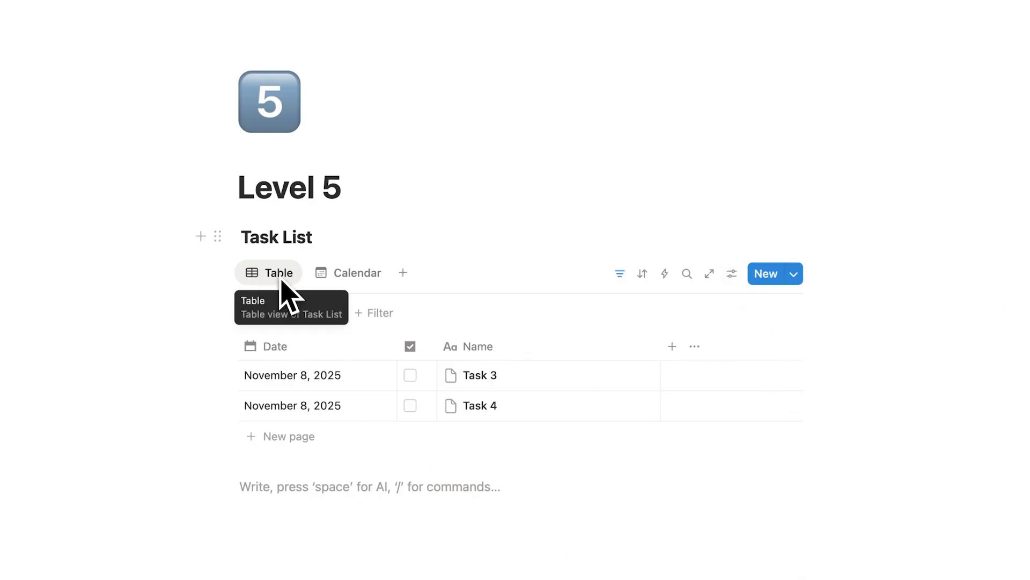
# Rename the table view to 'Uncomplete', then open Task 2 from the Calendar view.
pyautogui.click(340, 279)
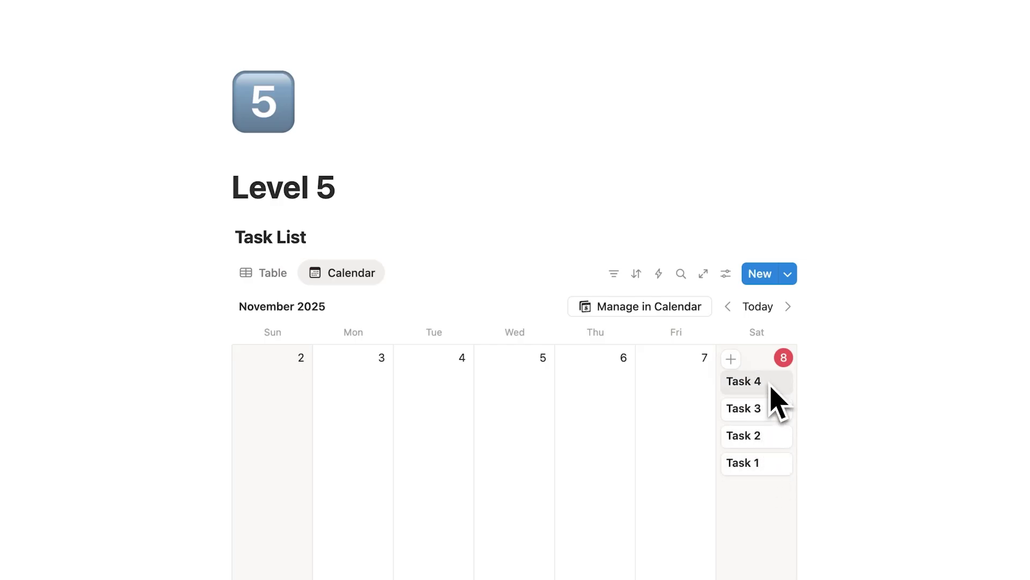
pyautogui.click(269, 273)
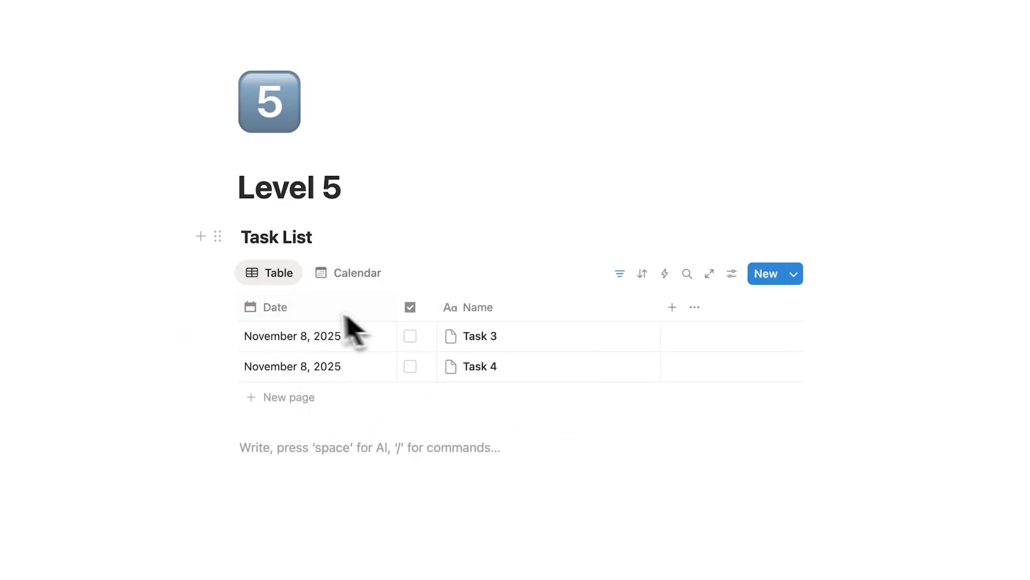
pyautogui.click(276, 283)
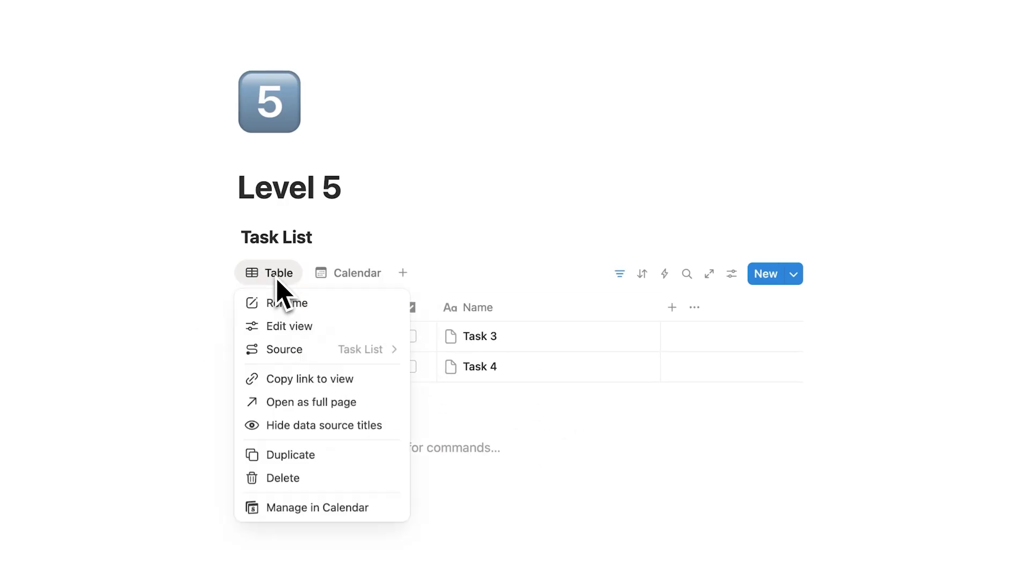
pyautogui.click(285, 301)
pyautogui.write('Uncomplete')
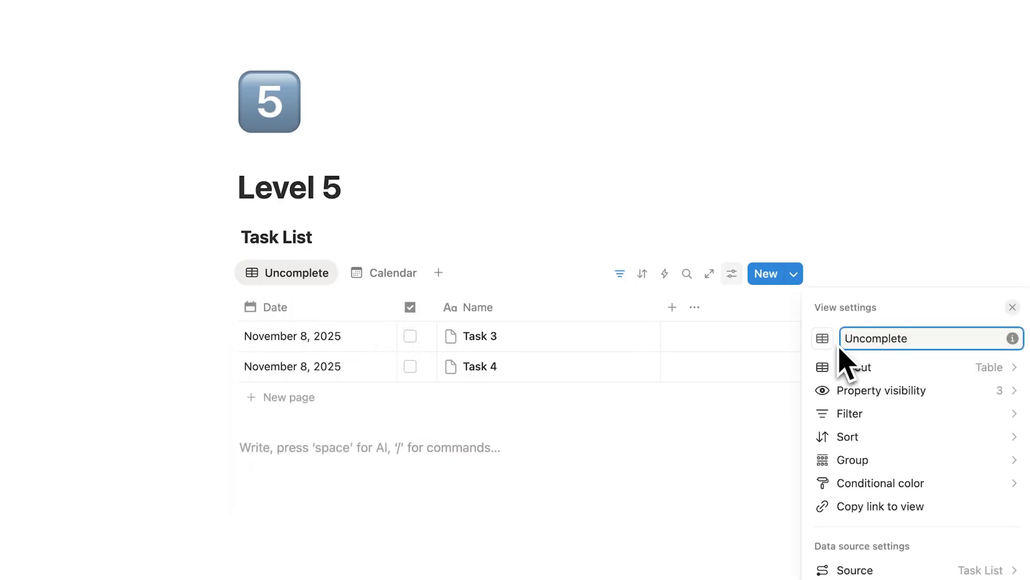
pyautogui.click(517, 277)
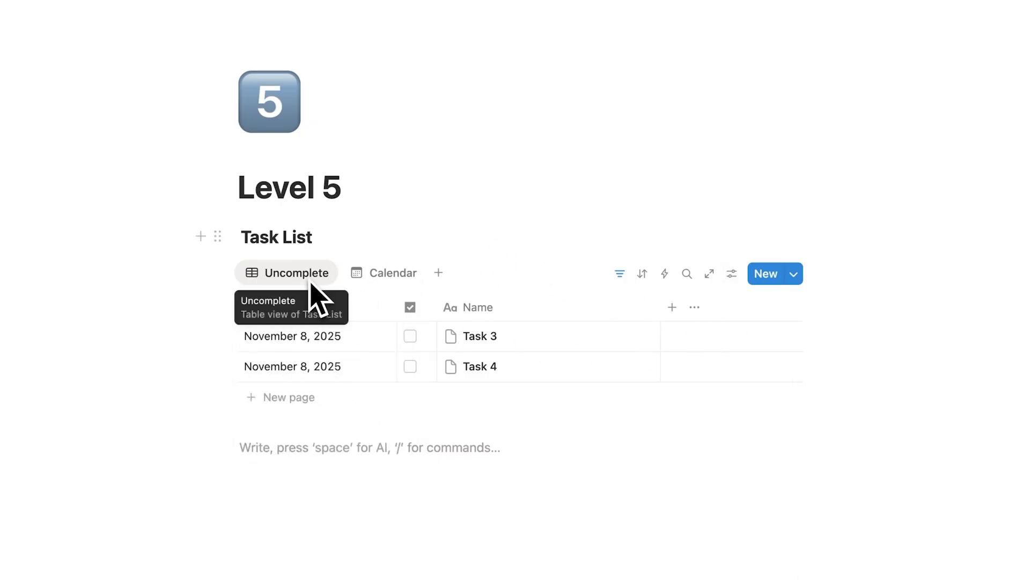
pyautogui.click(391, 280)
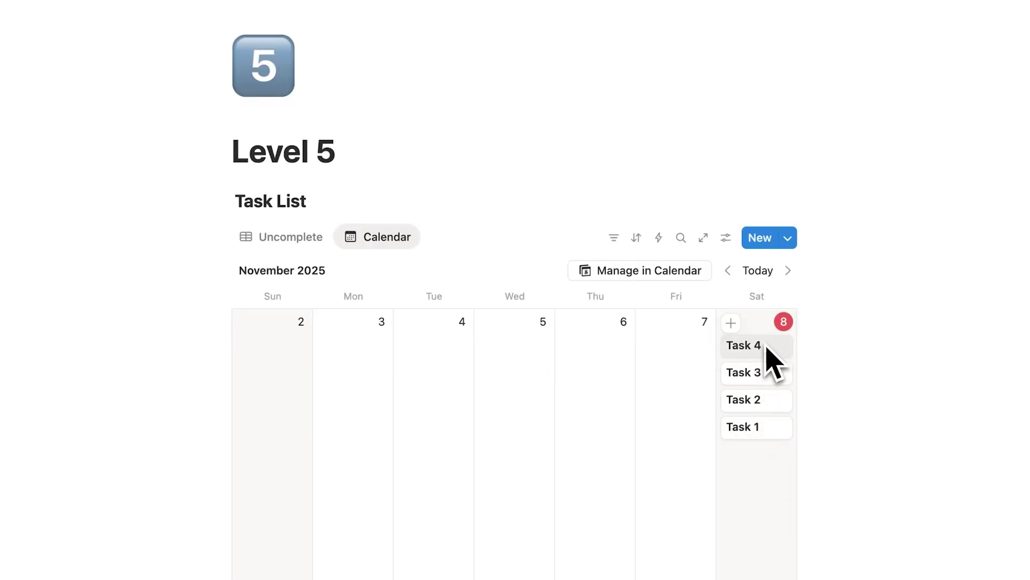
pyautogui.click(768, 400)
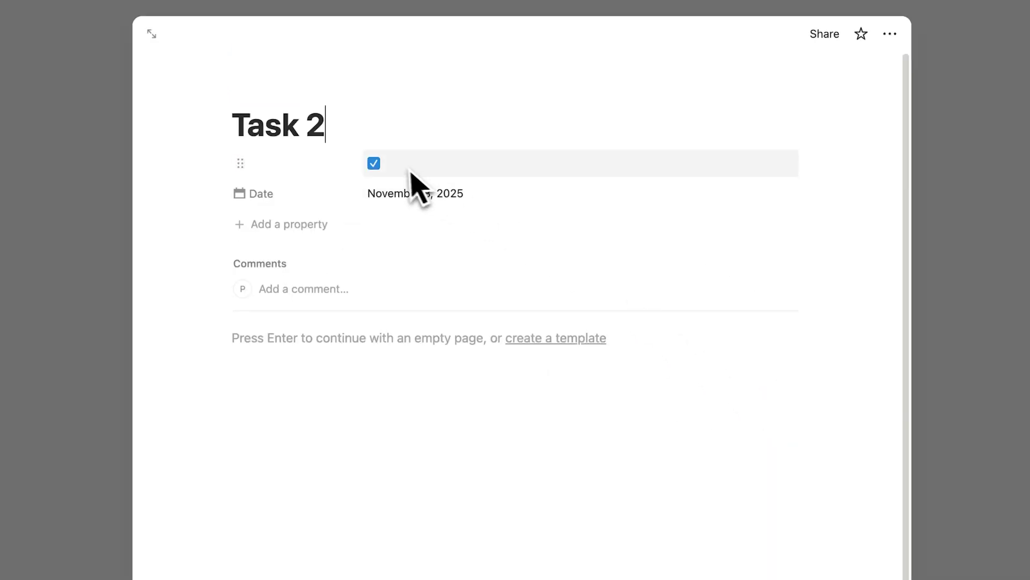
# Make the Checkbox property visible on the calendar cards.
pyautogui.click(950, 307)
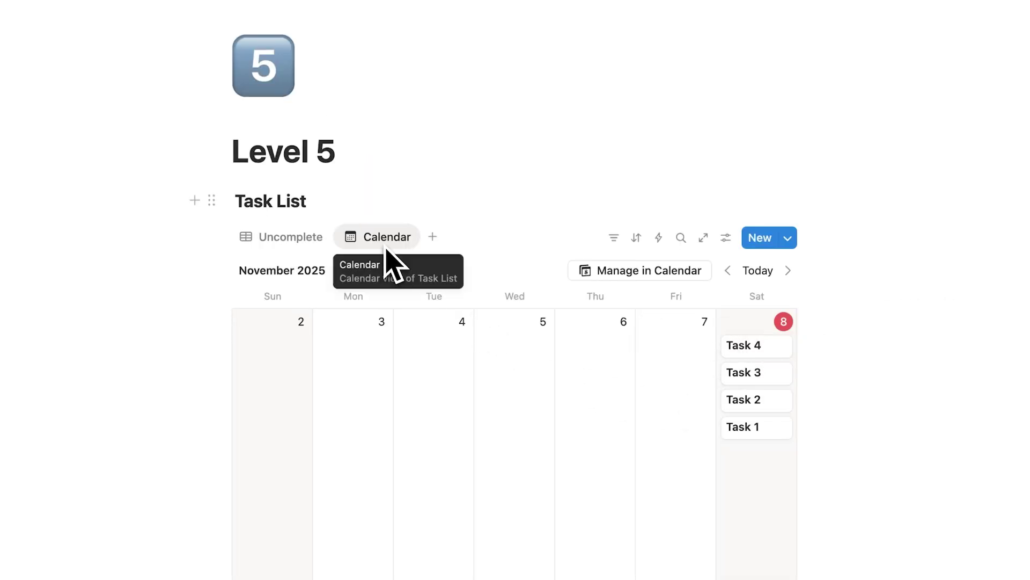
pyautogui.click(724, 237)
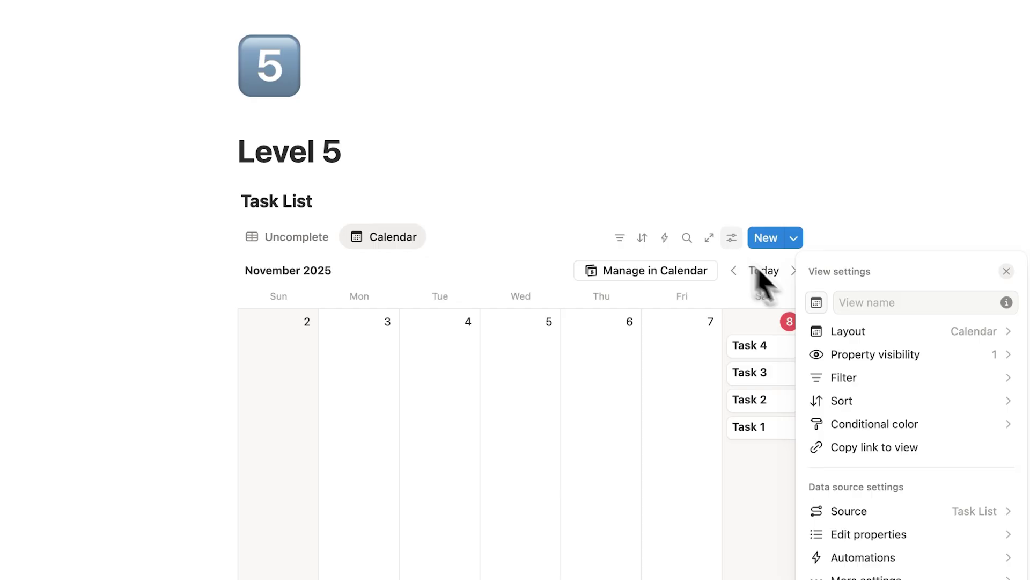
pyautogui.click(911, 369)
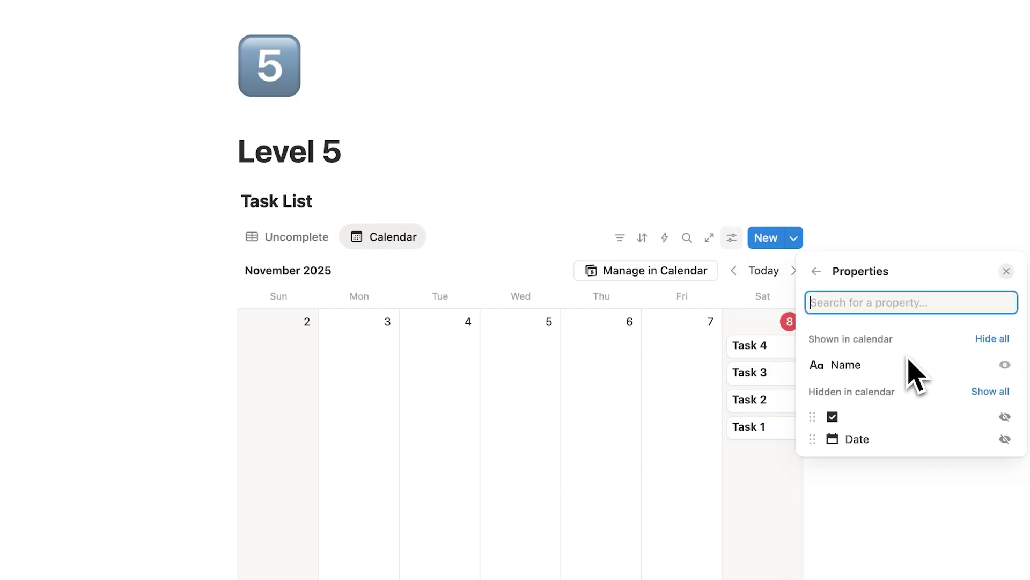
pyautogui.click(1005, 417)
pyautogui.click(668, 486)
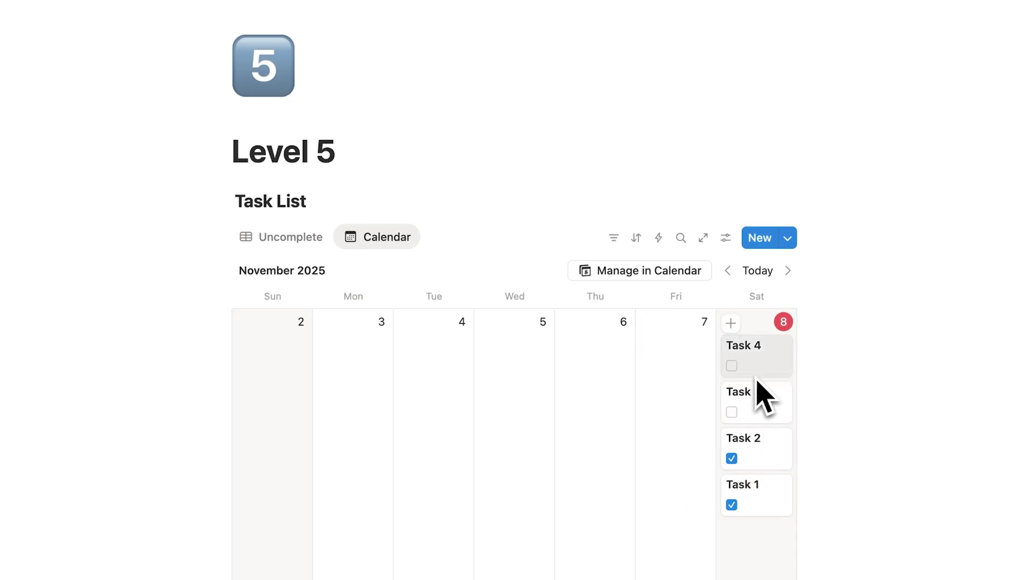
# Switch between the Uncomplete table and Calendar views, then select the page title text.
pyautogui.click(311, 239)
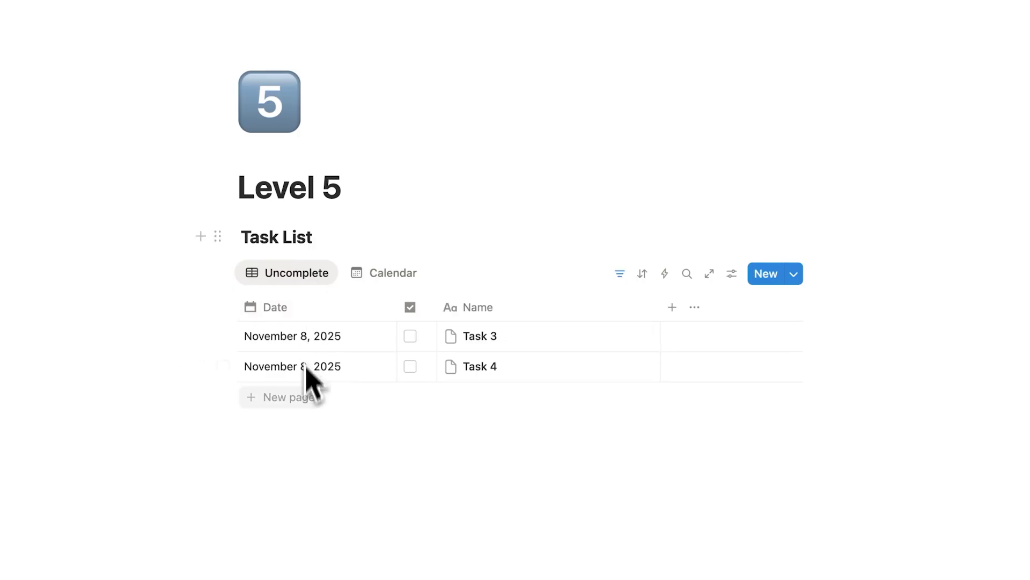
pyautogui.click(378, 276)
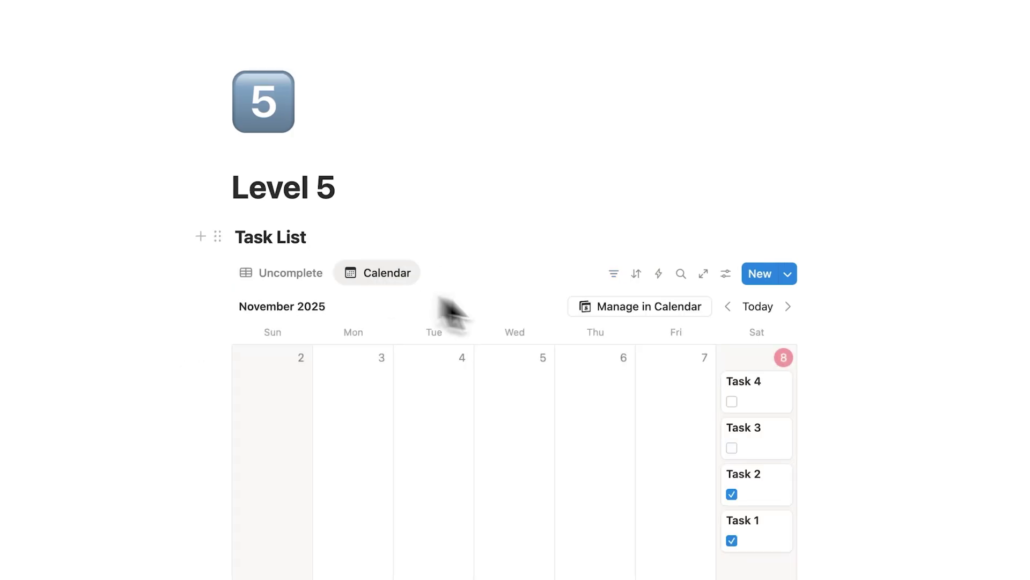
pyautogui.moveTo(373, 207); pyautogui.dragTo(235, 190)
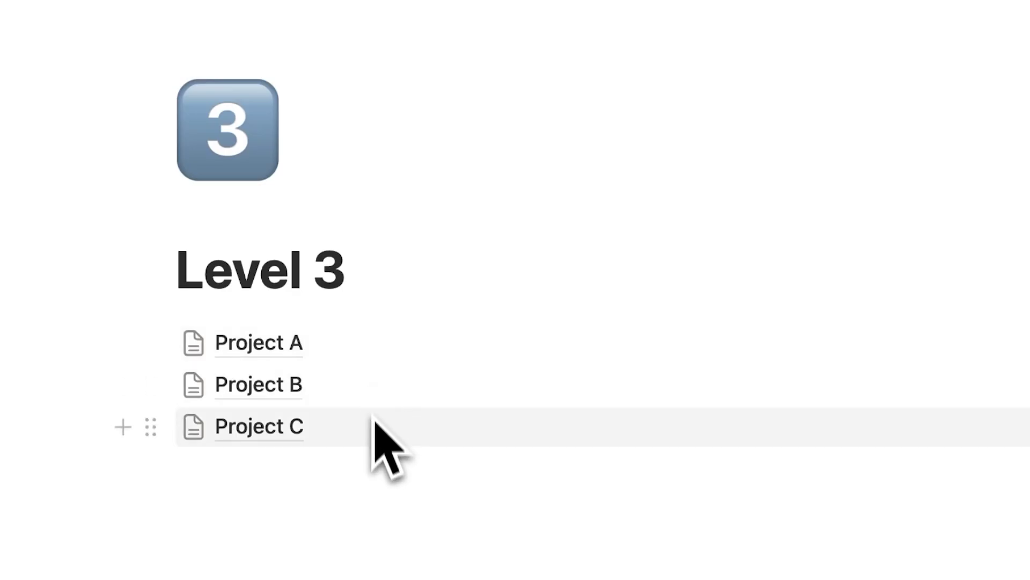
pyautogui.moveTo(375, 287); pyautogui.dragTo(138, 269)
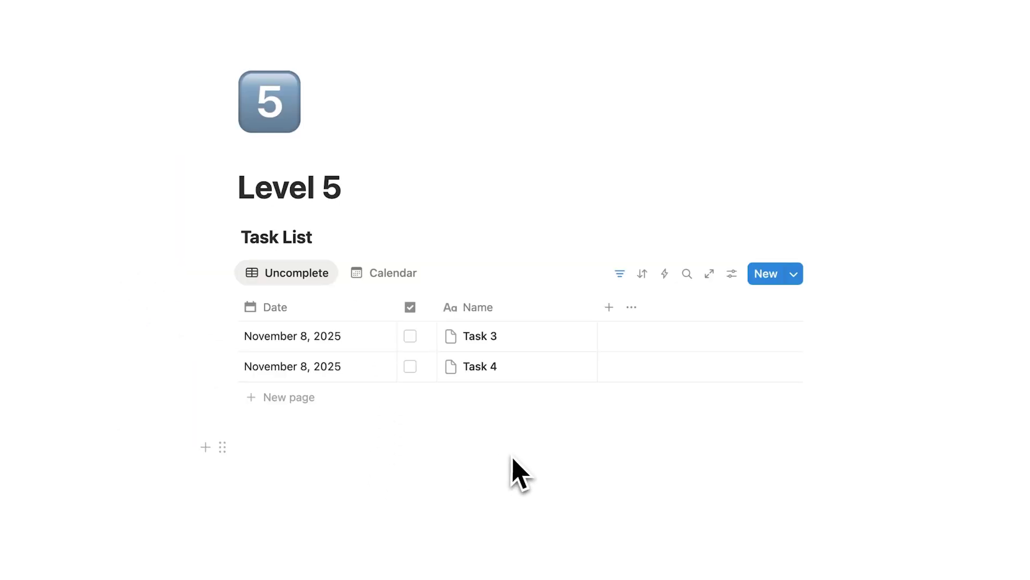
# Insert a Projects gallery database below the Task List with a first page, Project A.
pyautogui.click(514, 460)
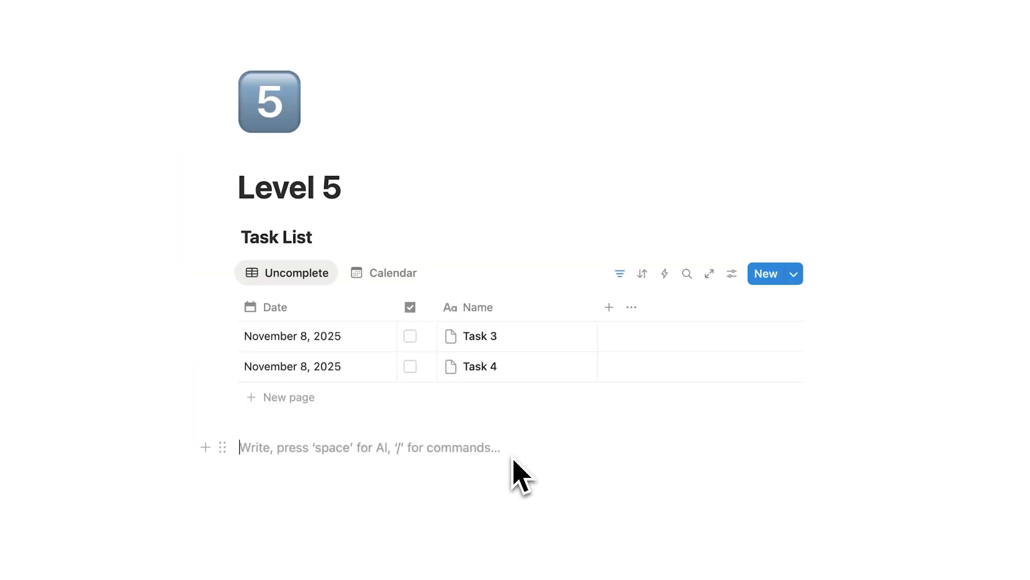
pyautogui.write('/database')
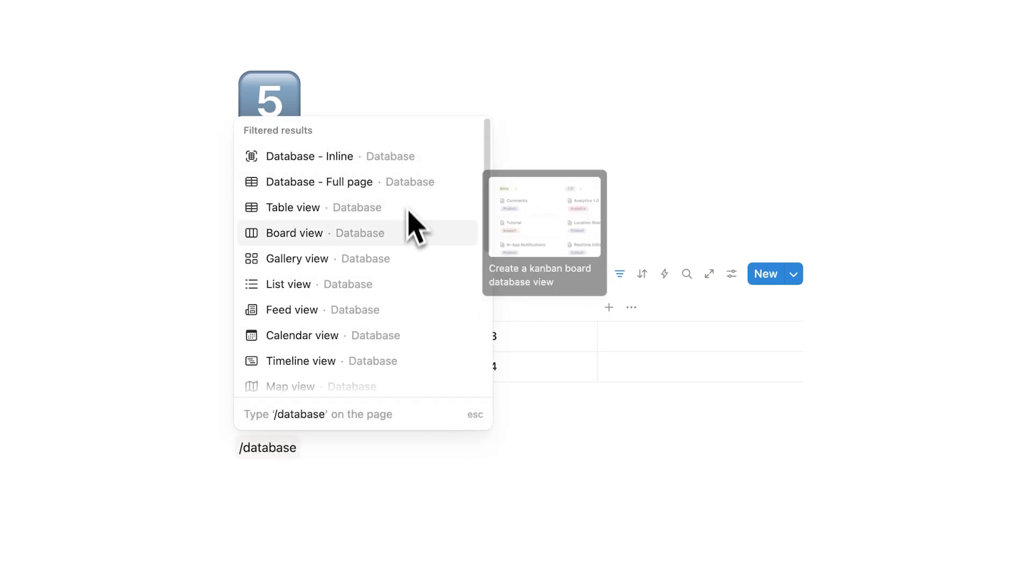
pyautogui.click(415, 270)
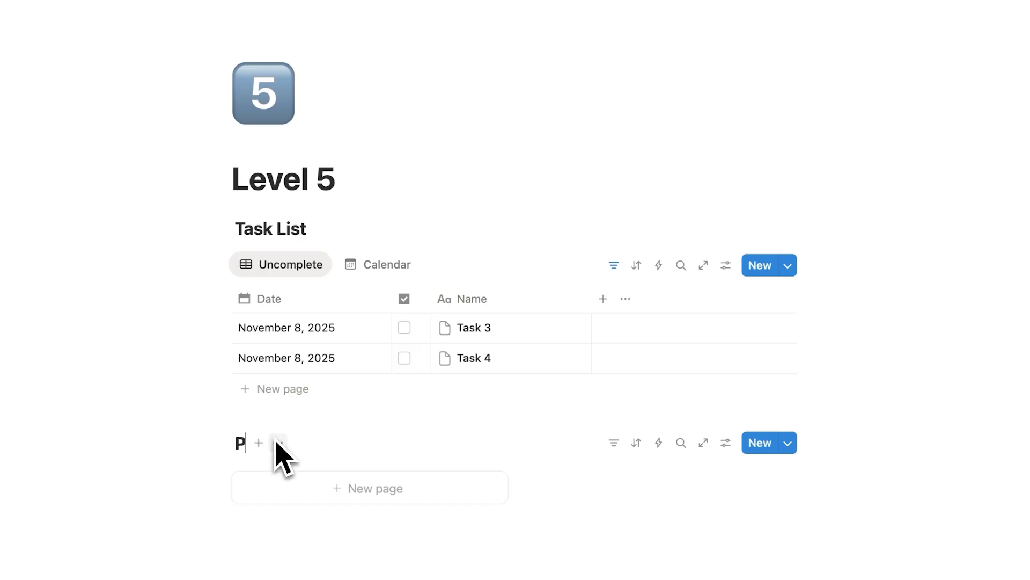
pyautogui.click(304, 500)
pyautogui.write('Project A')
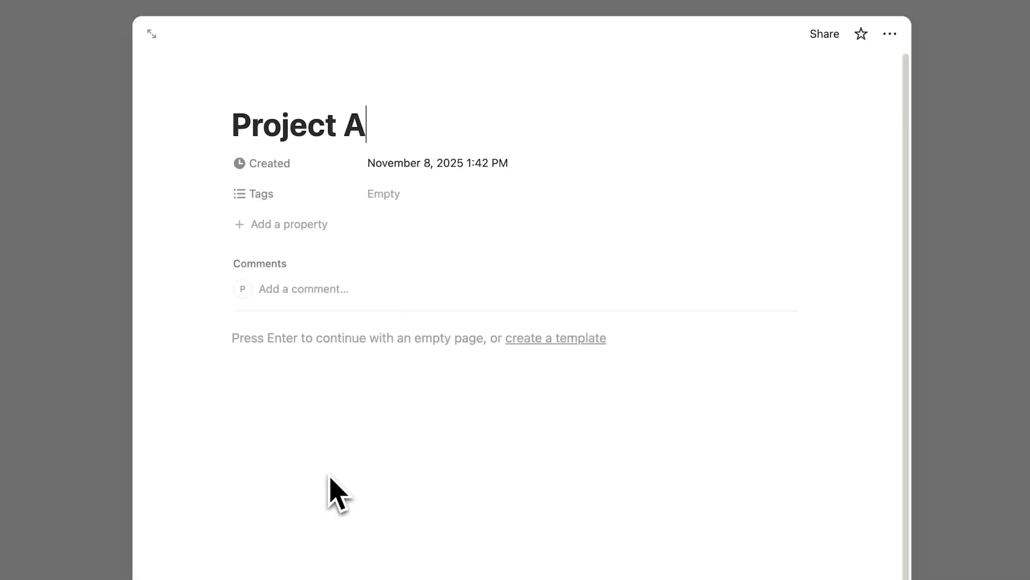
pyautogui.press('Escape')
# Set the gallery layout's Card size to Small and Card preview to None.
pyautogui.click(724, 440)
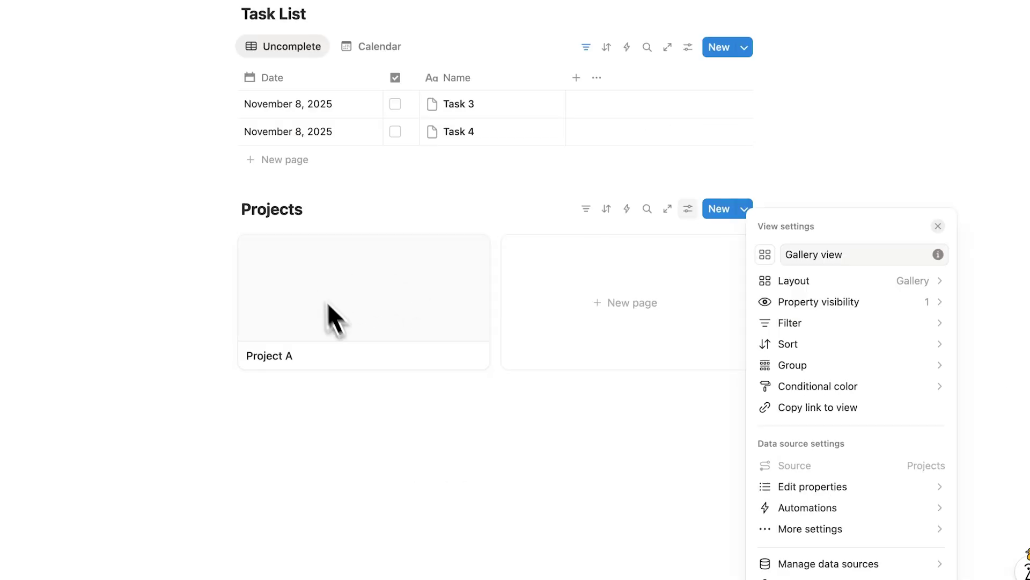
pyautogui.click(802, 285)
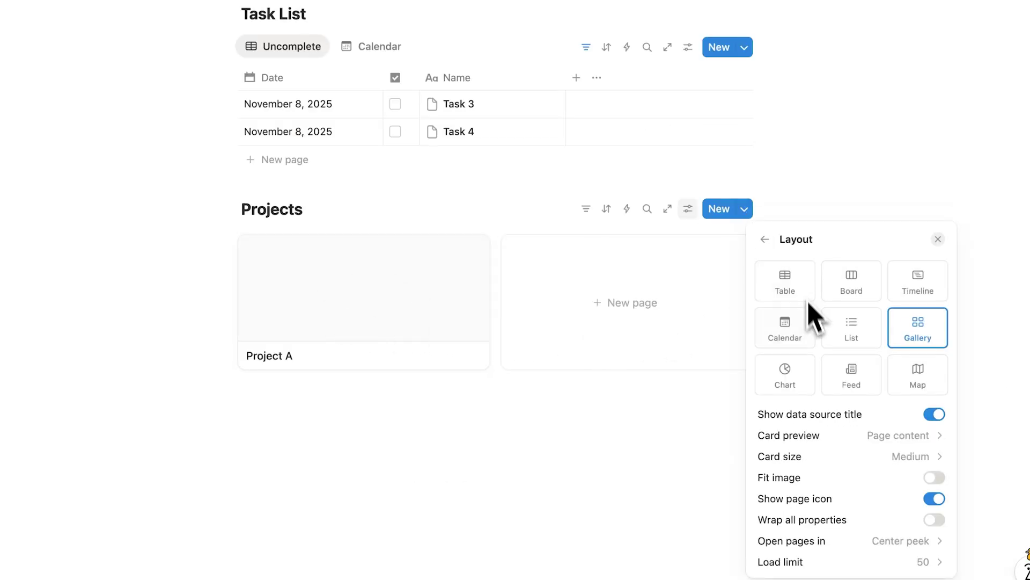
pyautogui.click(879, 459)
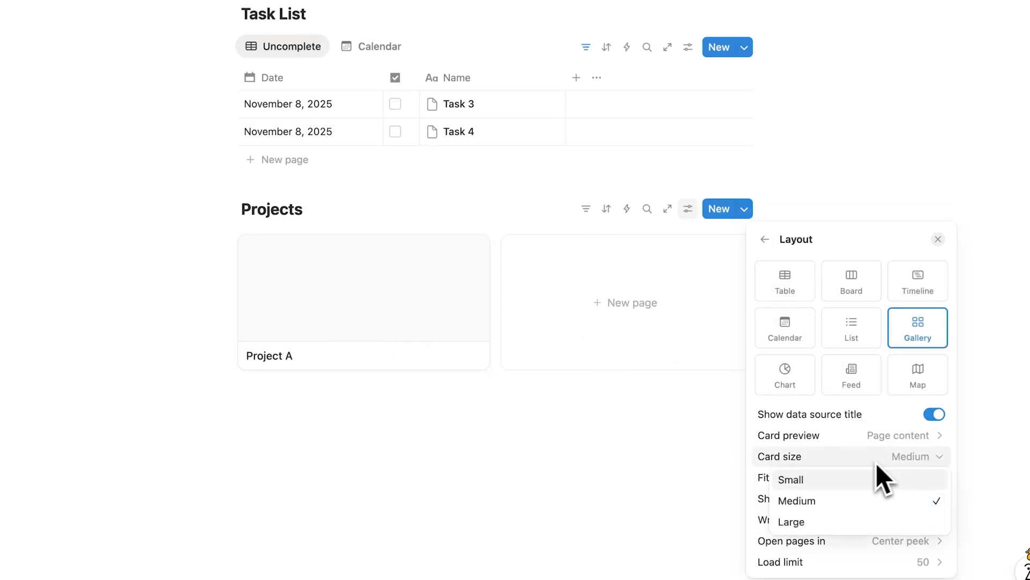
pyautogui.click(845, 478)
pyautogui.click(850, 440)
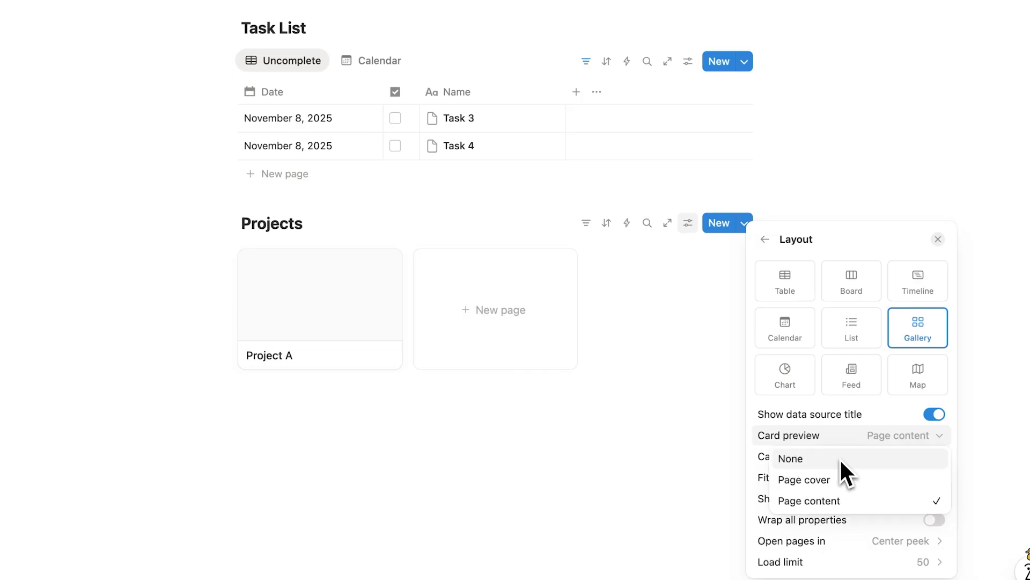
pyautogui.click(841, 460)
pyautogui.press('Escape')
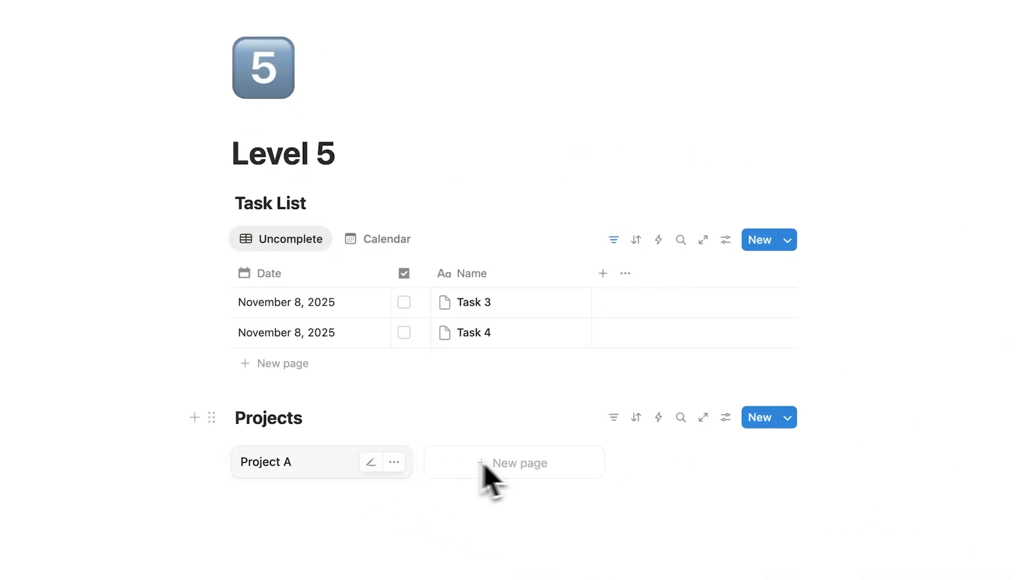
# Add a second gallery page titled 'Project B'.
pyautogui.click(497, 462)
pyautogui.write('Project B')
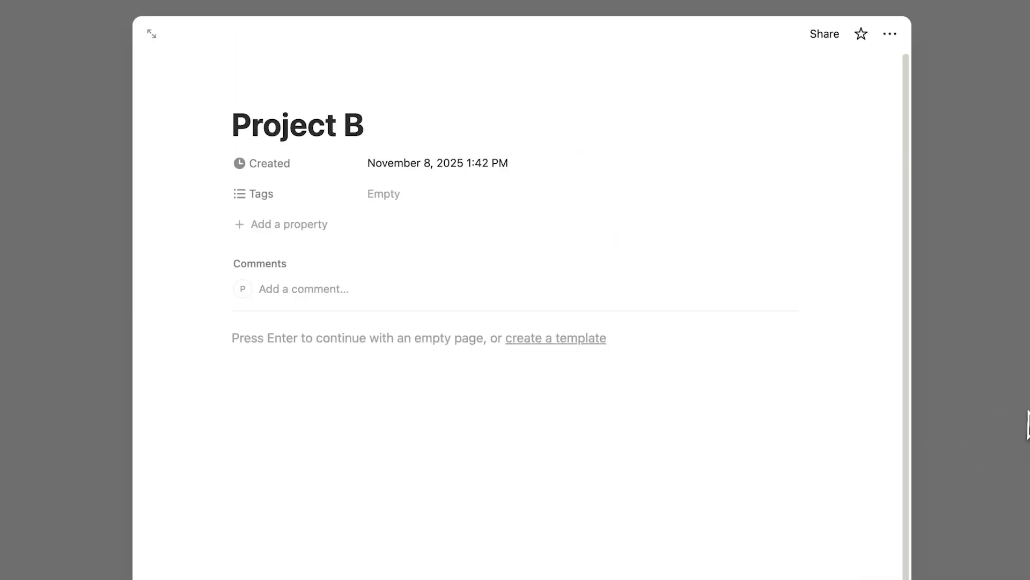
pyautogui.click(1026, 424)
# Add a Relation property to the Task List that relates to the Projects database.
pyautogui.click(603, 275)
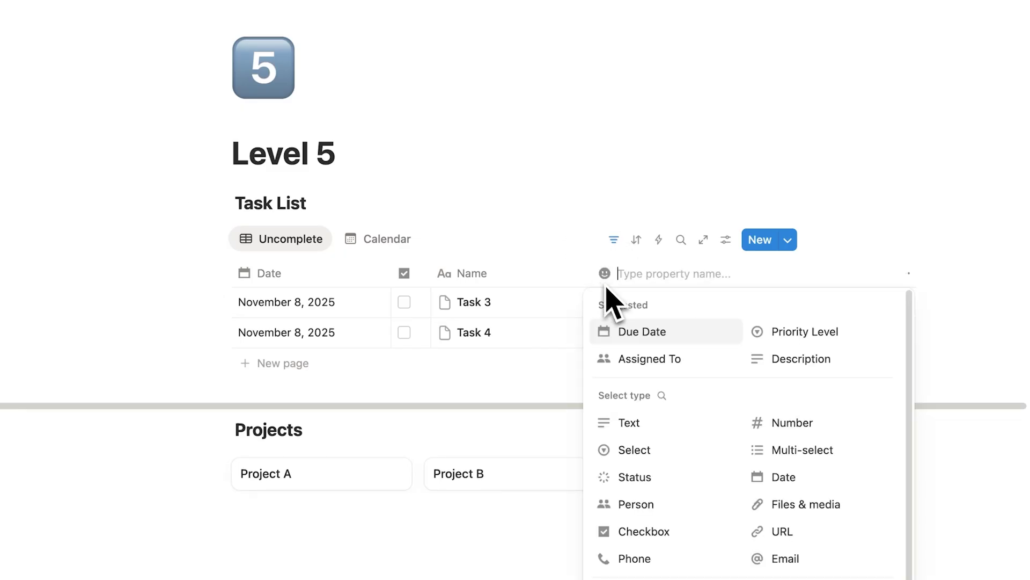
pyautogui.scroll(-5, 660, 344)
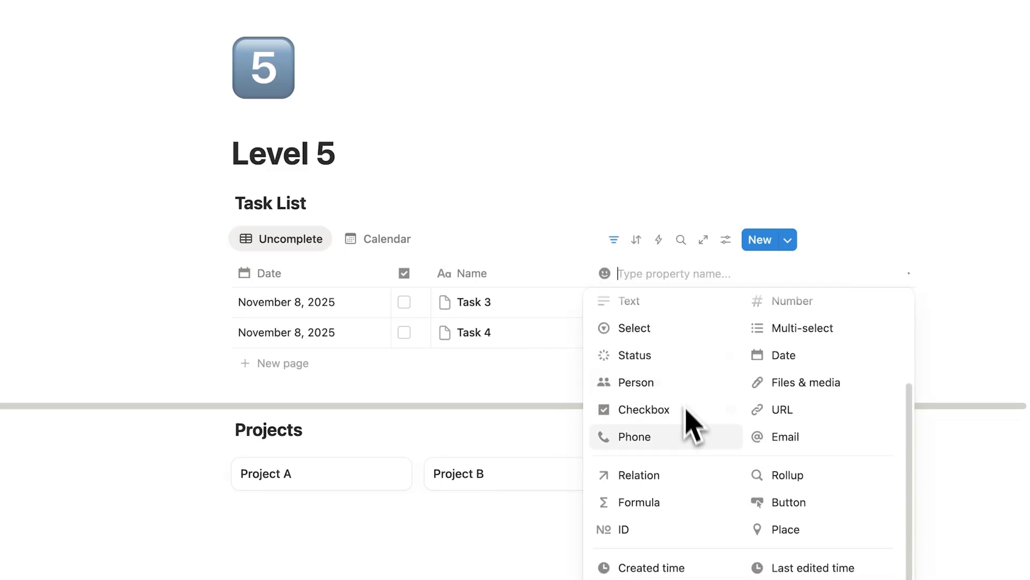
pyautogui.click(682, 483)
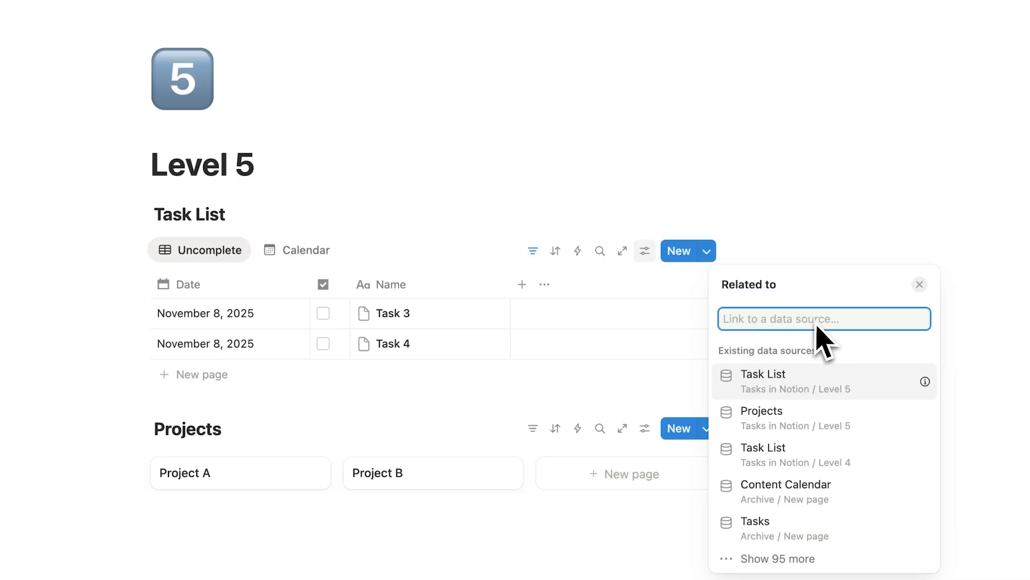
pyautogui.click(816, 418)
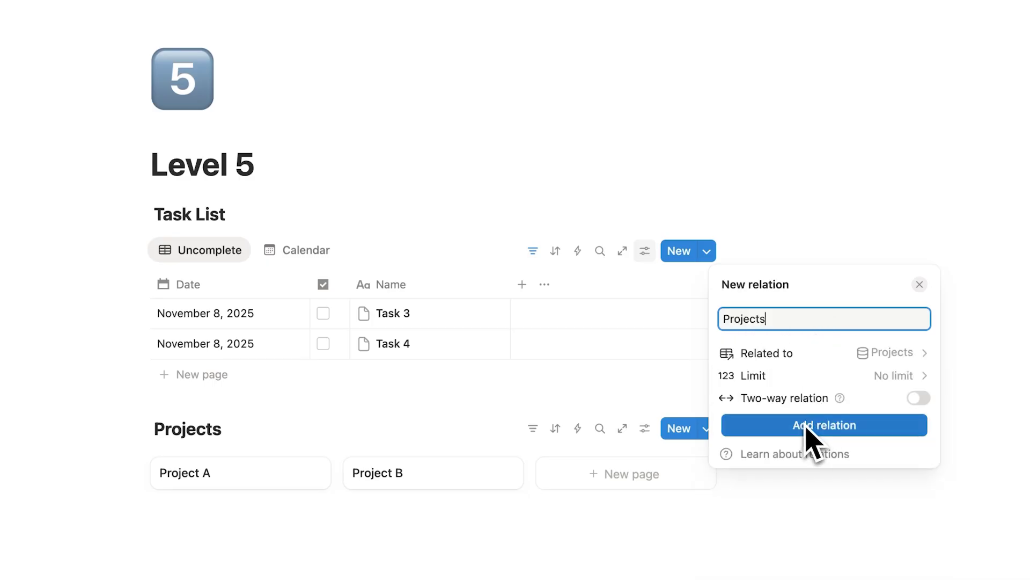
# Create the Projects relation column and link Task 3 and Task 4 to Project A.
pyautogui.click(810, 425)
pyautogui.click(651, 534)
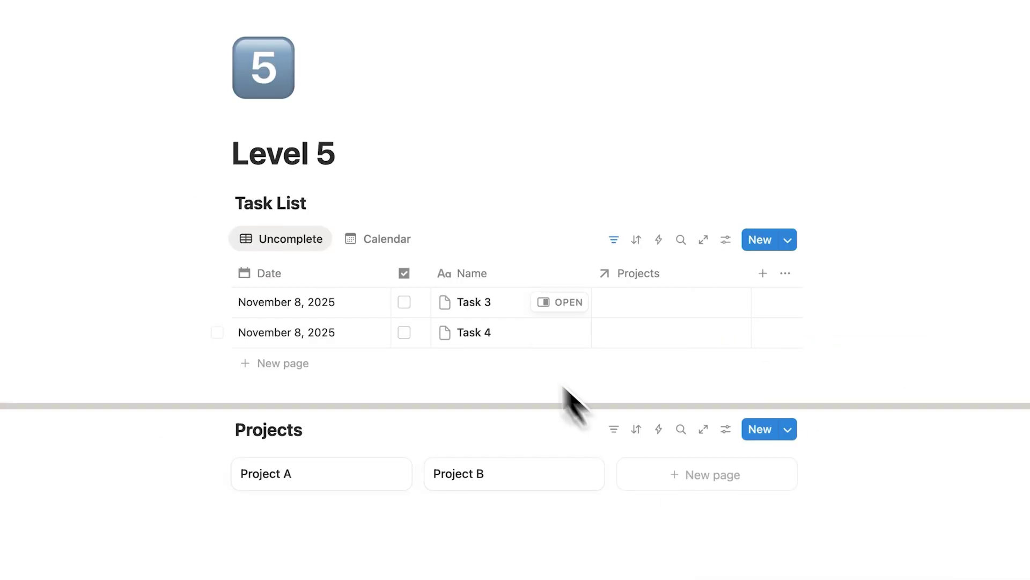
pyautogui.click(642, 302)
pyautogui.click(678, 360)
pyautogui.press('Escape')
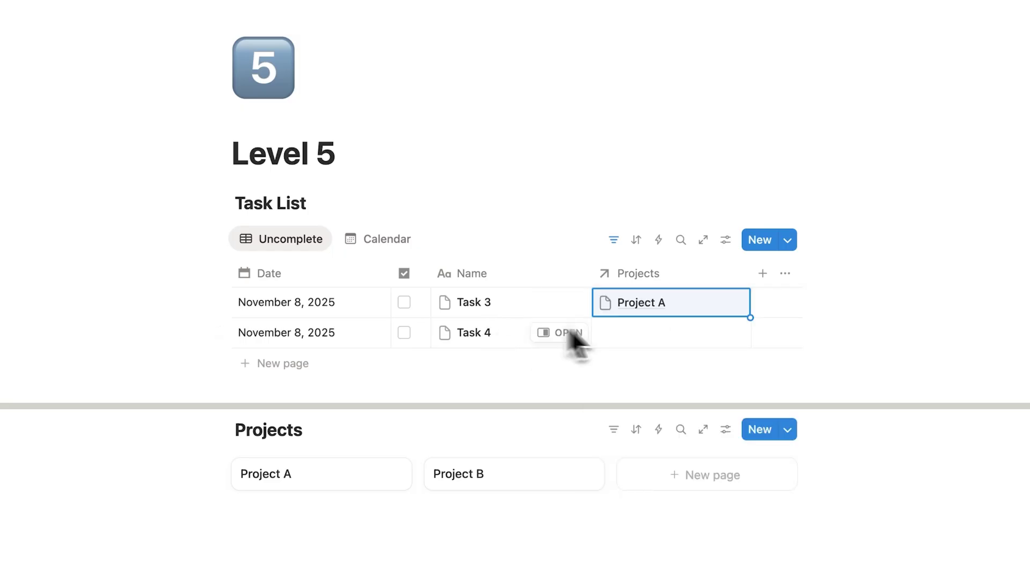
pyautogui.click(661, 333)
pyautogui.click(681, 391)
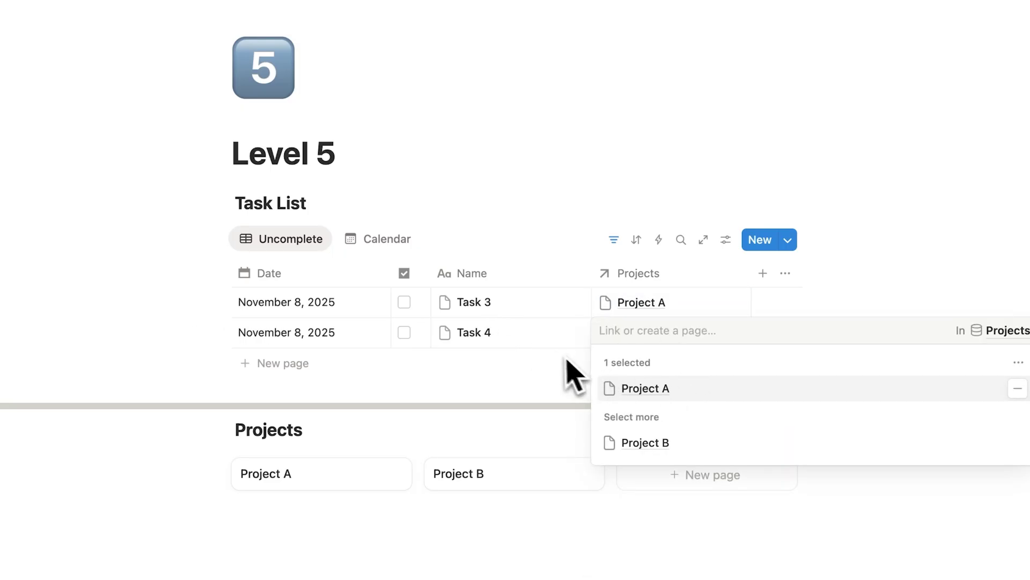
pyautogui.press('Escape')
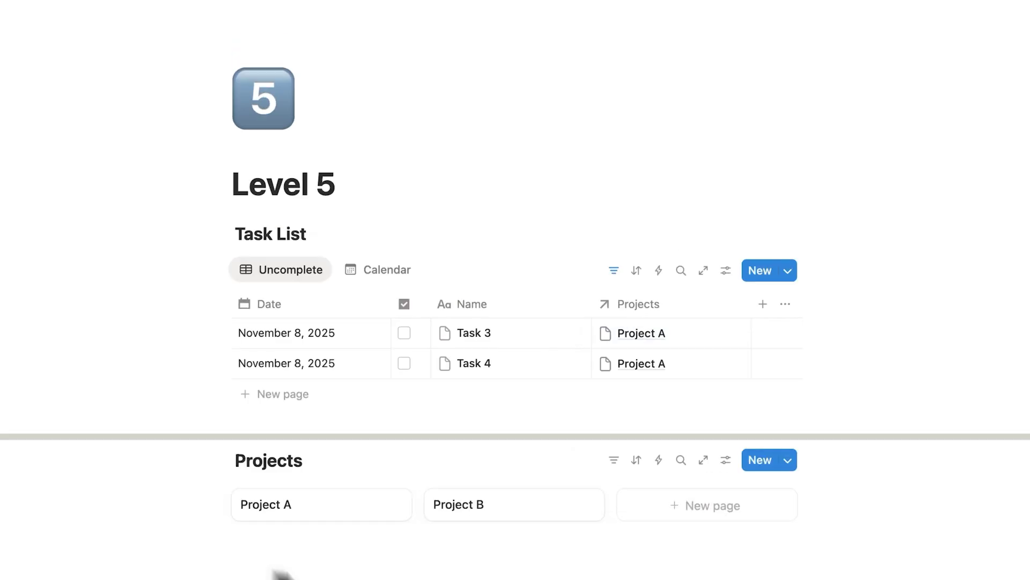
# Review the Project A page, then bring up the Projects templates list.
pyautogui.click(328, 514)
pyautogui.moveTo(376, 139); pyautogui.dragTo(237, 131)
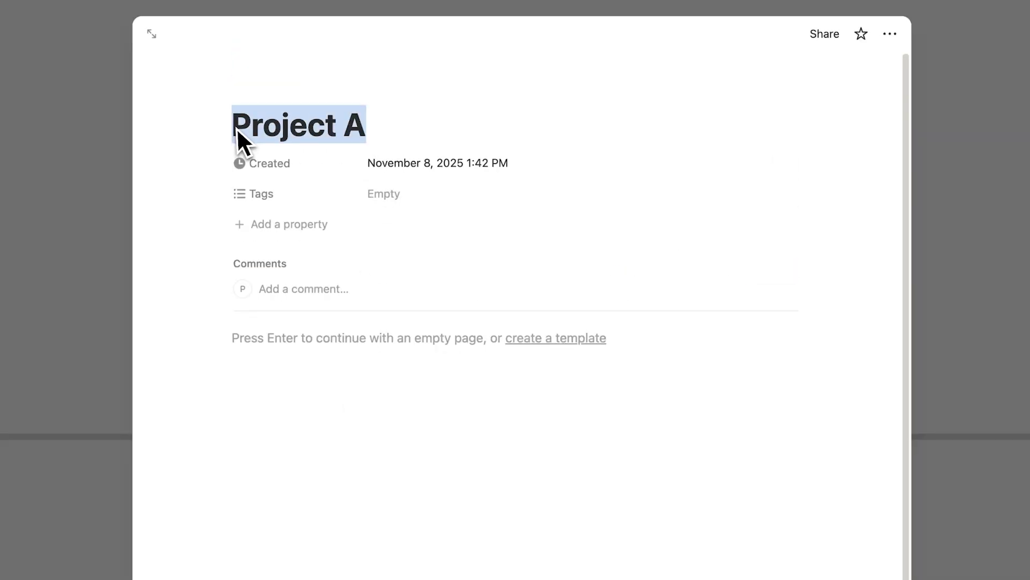
pyautogui.click(403, 140)
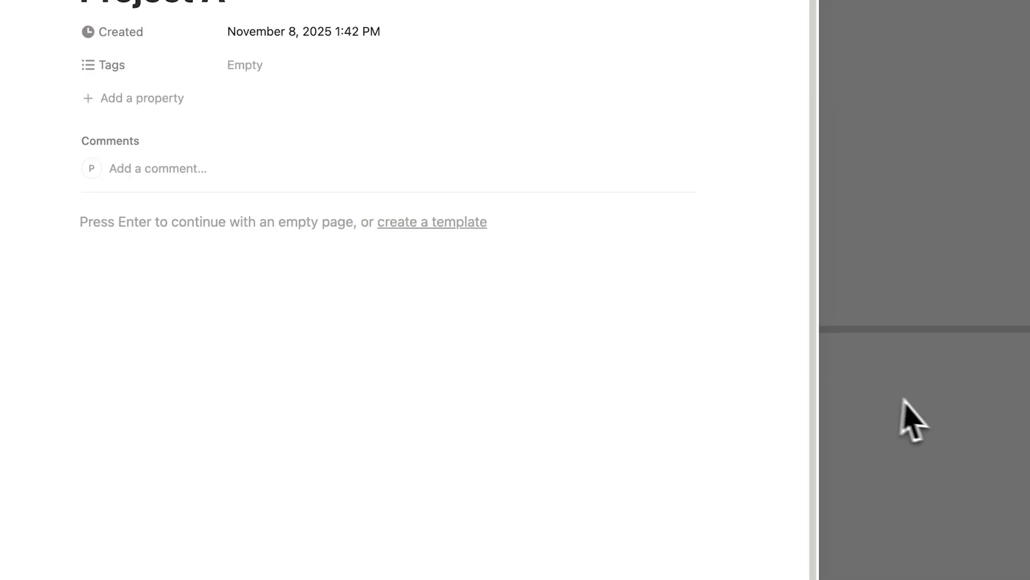
pyautogui.click(911, 403)
pyautogui.click(687, 356)
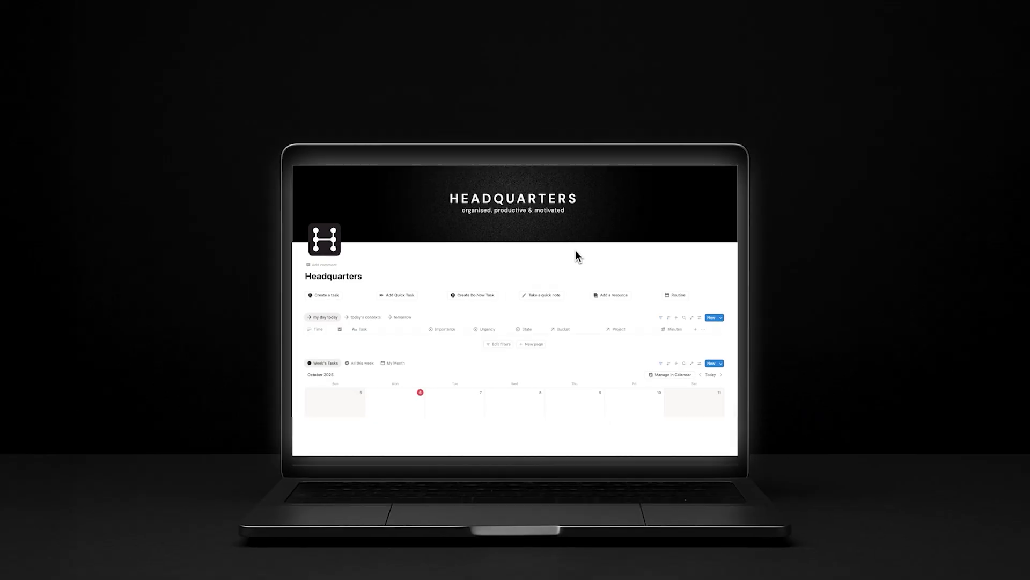
pyautogui.scroll(-15, 575, 250)
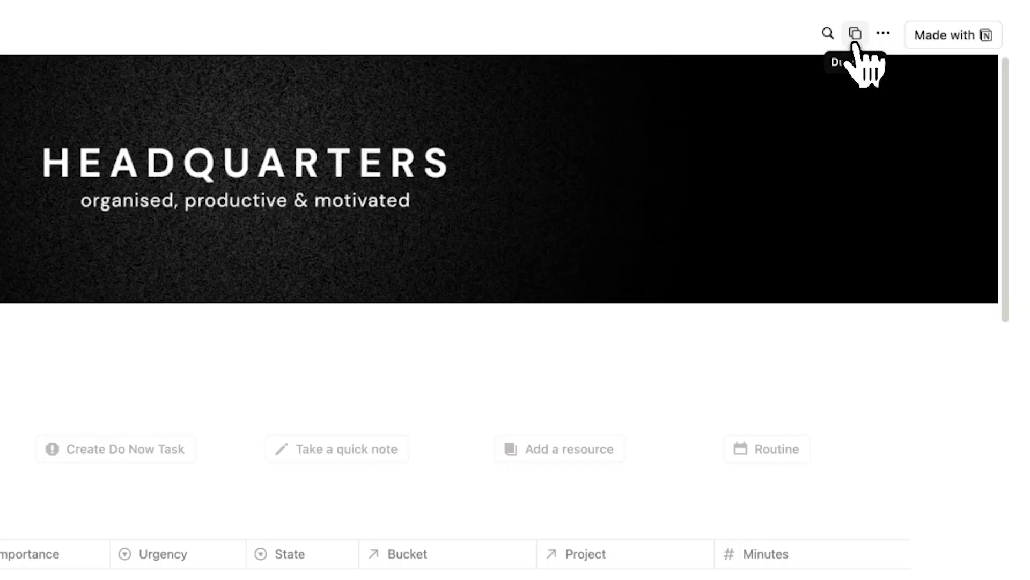
pyautogui.click(855, 43)
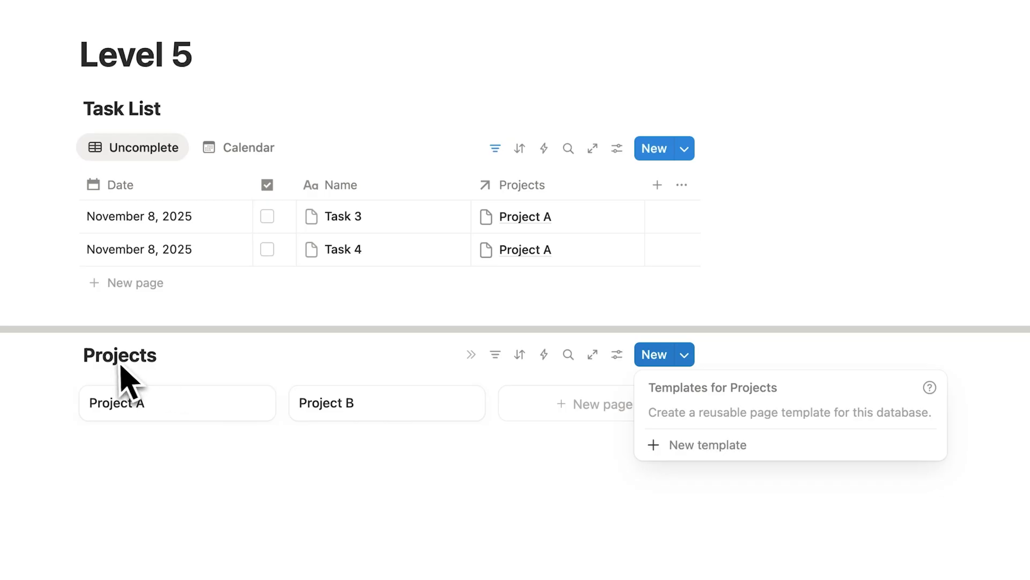
# Create a 'New Project' template that embeds a database linked to the Task List.
pyautogui.click(677, 450)
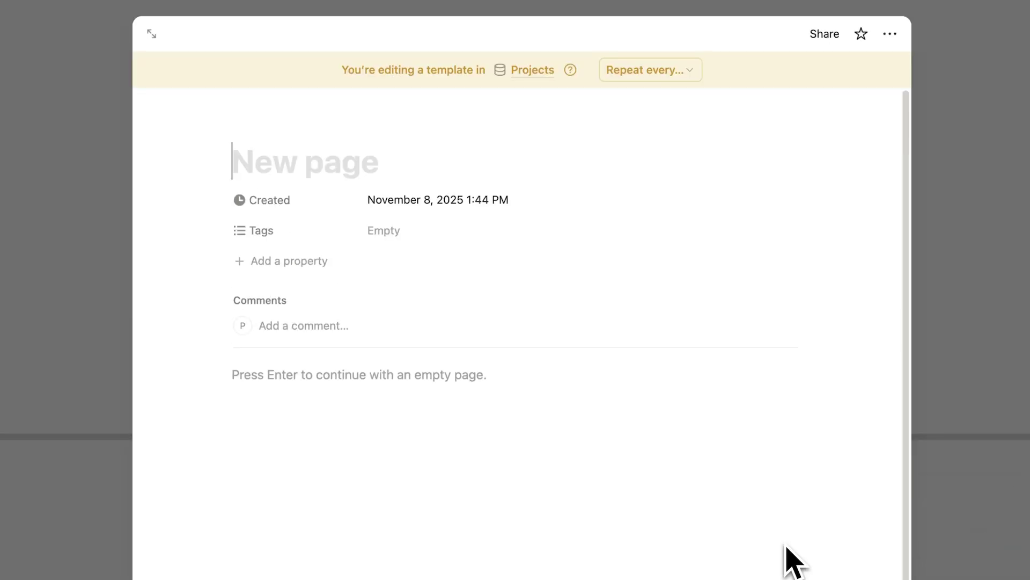
pyautogui.write('New Project')
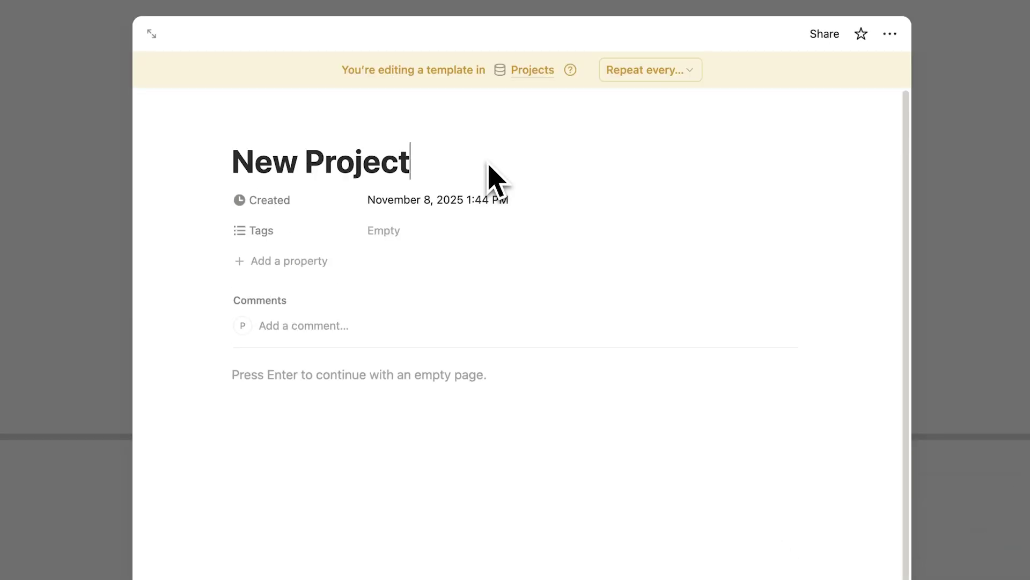
pyautogui.click(290, 410)
pyautogui.write('/database')
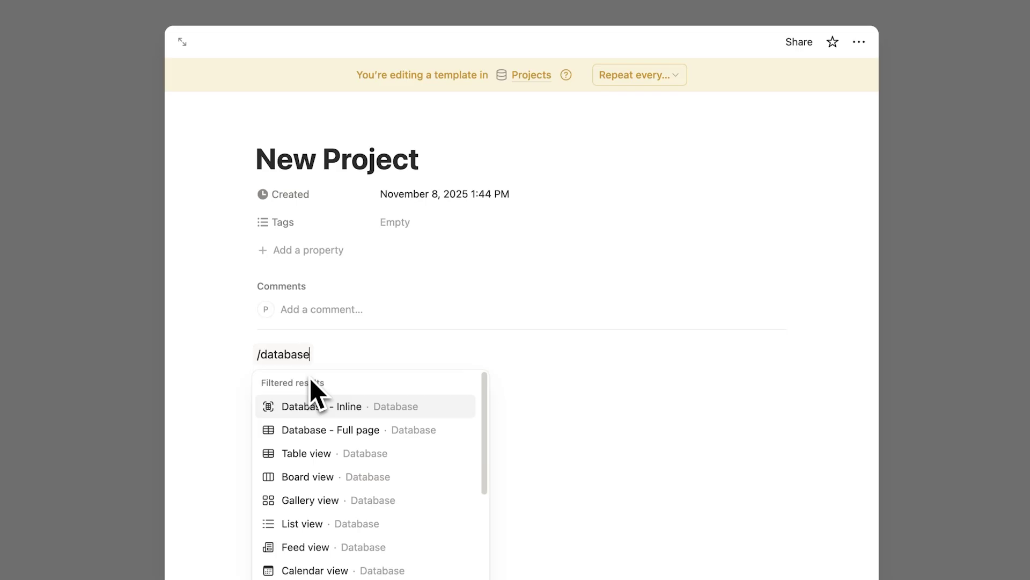
pyautogui.click(299, 455)
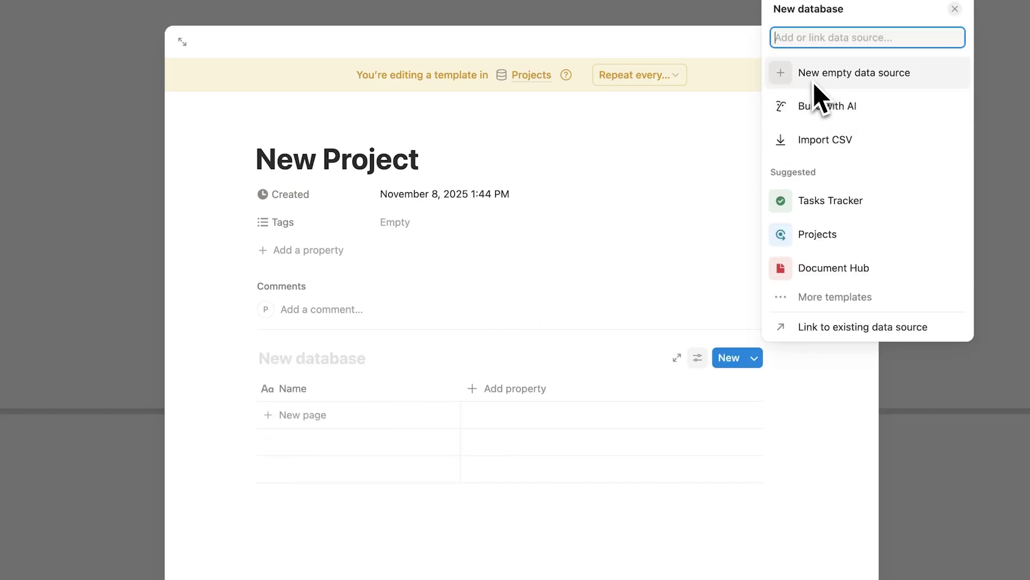
pyautogui.write('Task List')
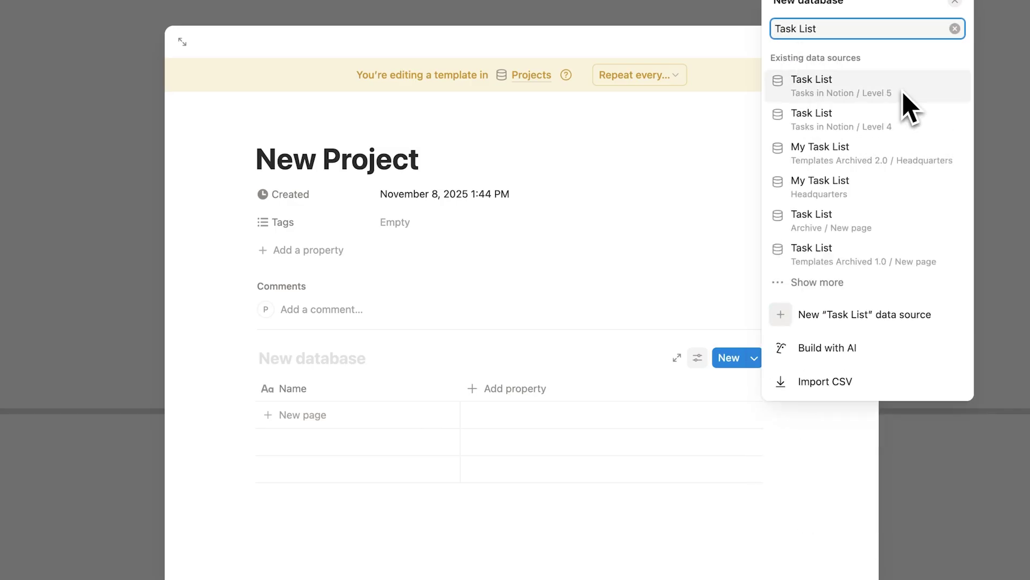
pyautogui.click(905, 92)
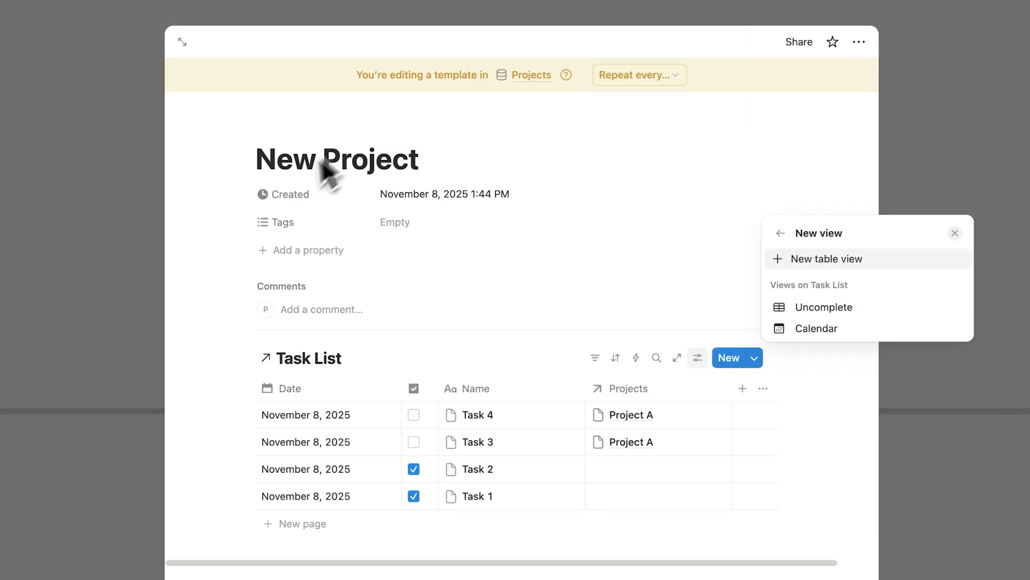
pyautogui.press('Escape')
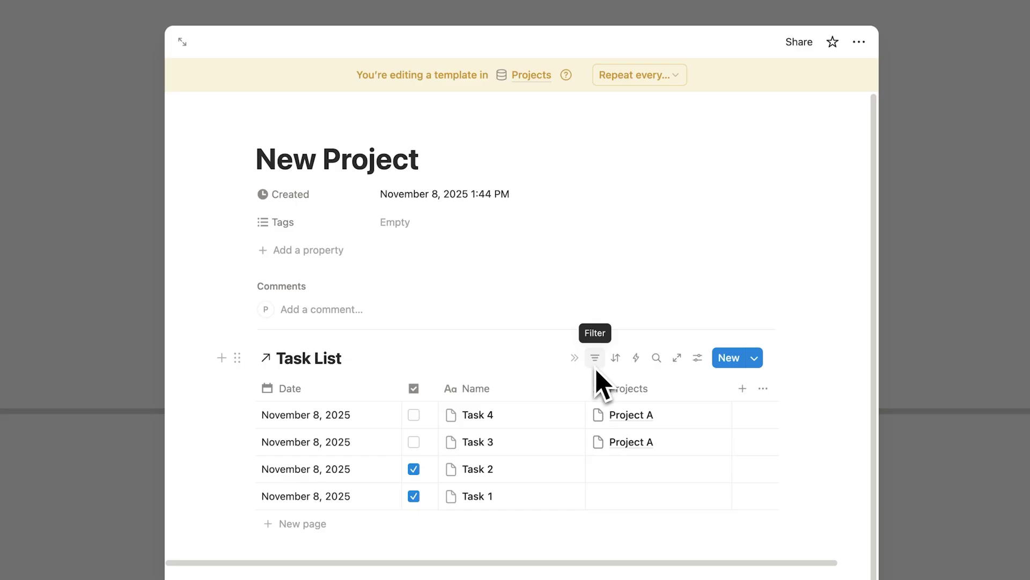
# Filter the embedded tasks to those whose Projects relation contains New Project.
pyautogui.click(595, 357)
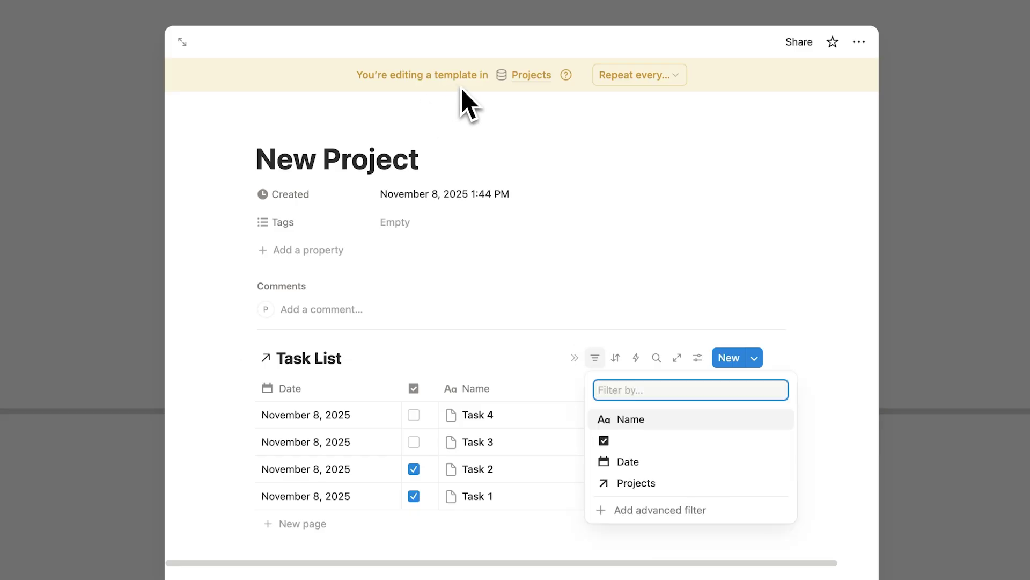
pyautogui.click(676, 486)
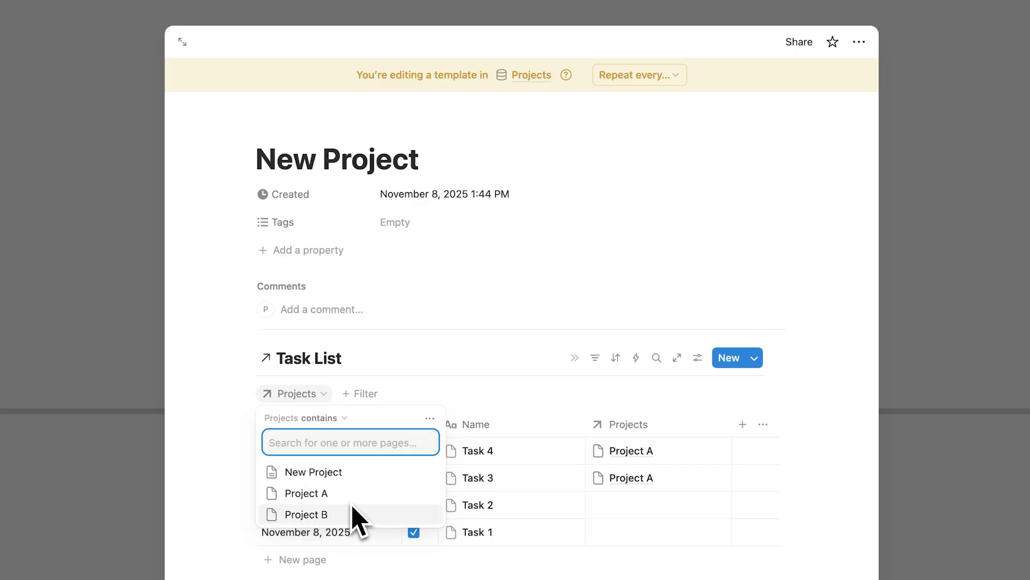
pyautogui.click(362, 472)
pyautogui.click(527, 533)
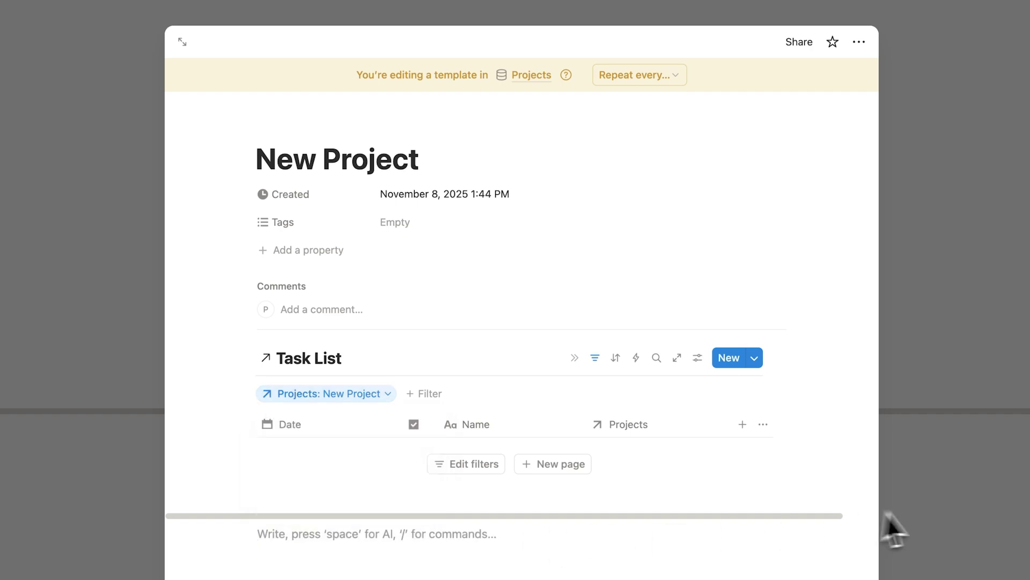
pyautogui.click(924, 511)
# Apply the New Project template to both Project A and Project B.
pyautogui.click(685, 367)
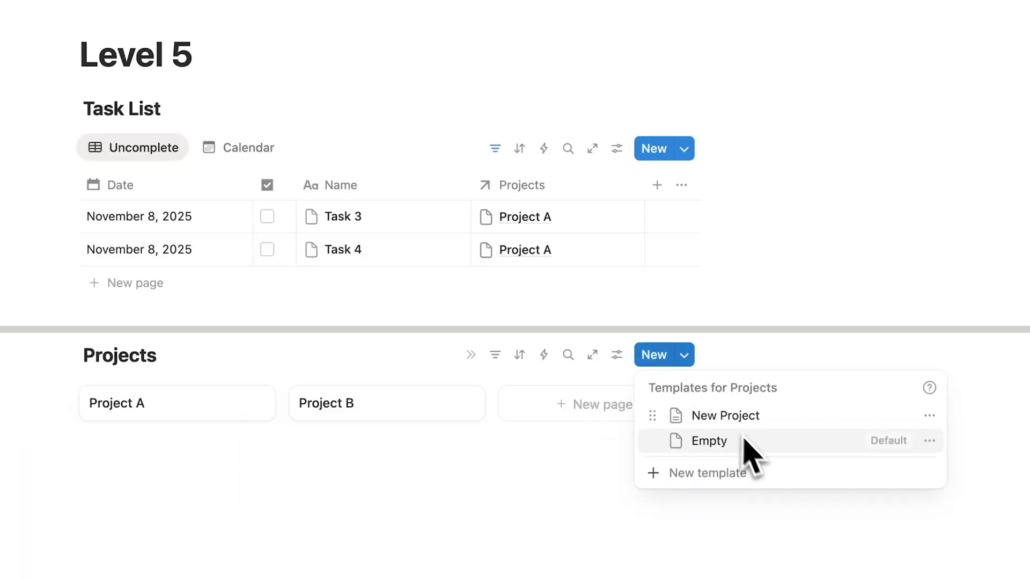
pyautogui.press('Escape')
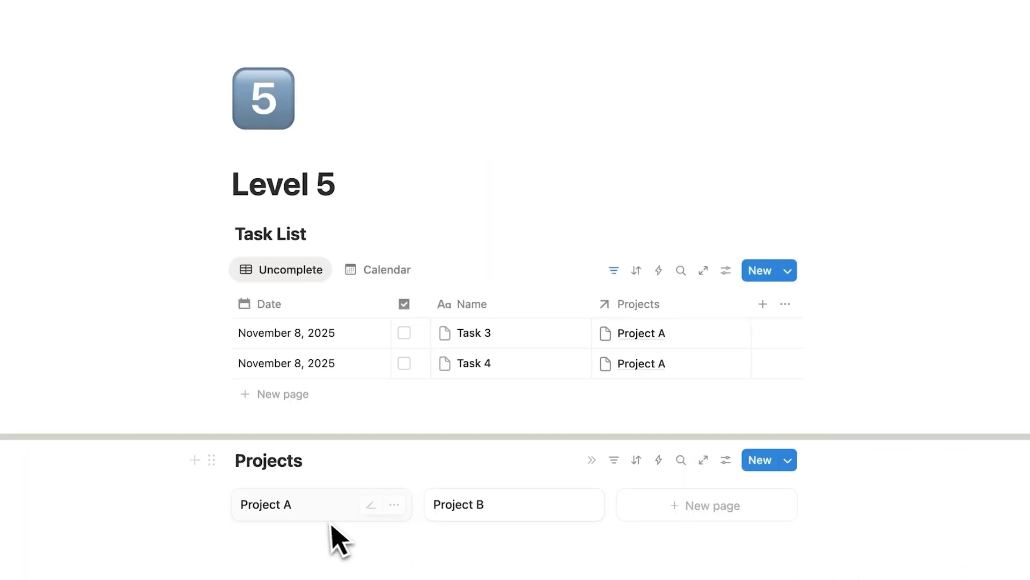
pyautogui.click(187, 418)
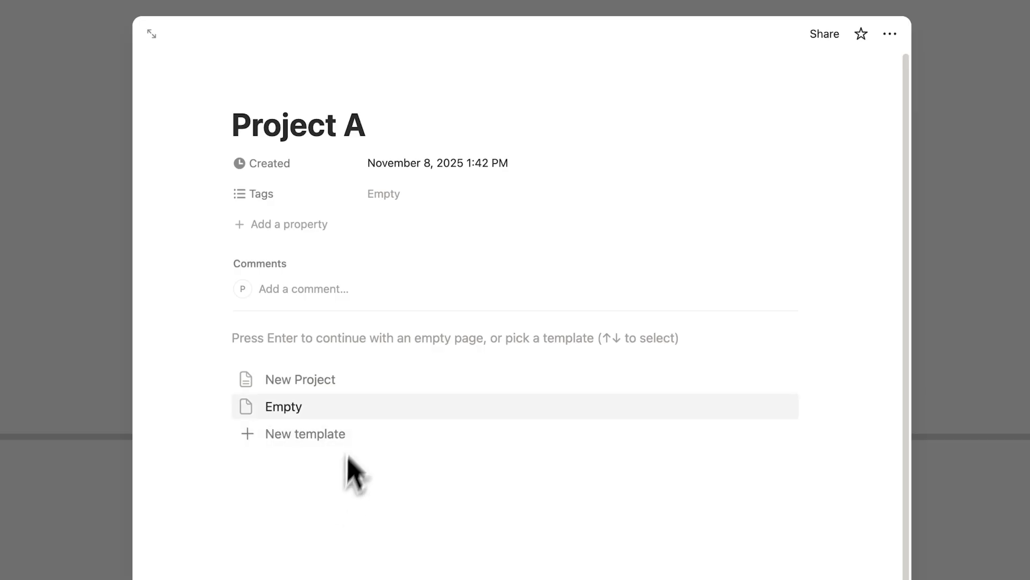
pyautogui.click(355, 387)
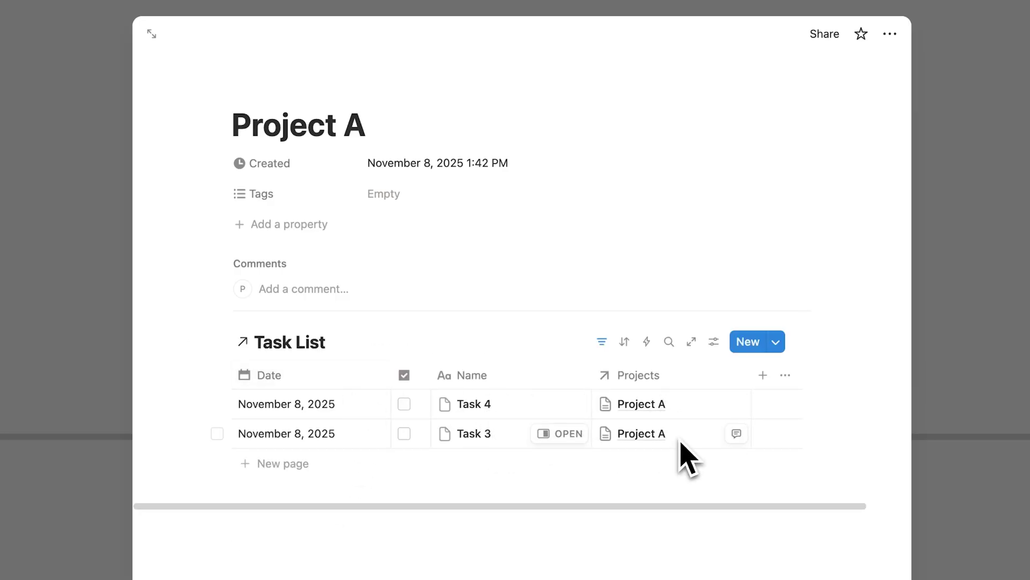
pyautogui.click(934, 492)
pyautogui.click(504, 517)
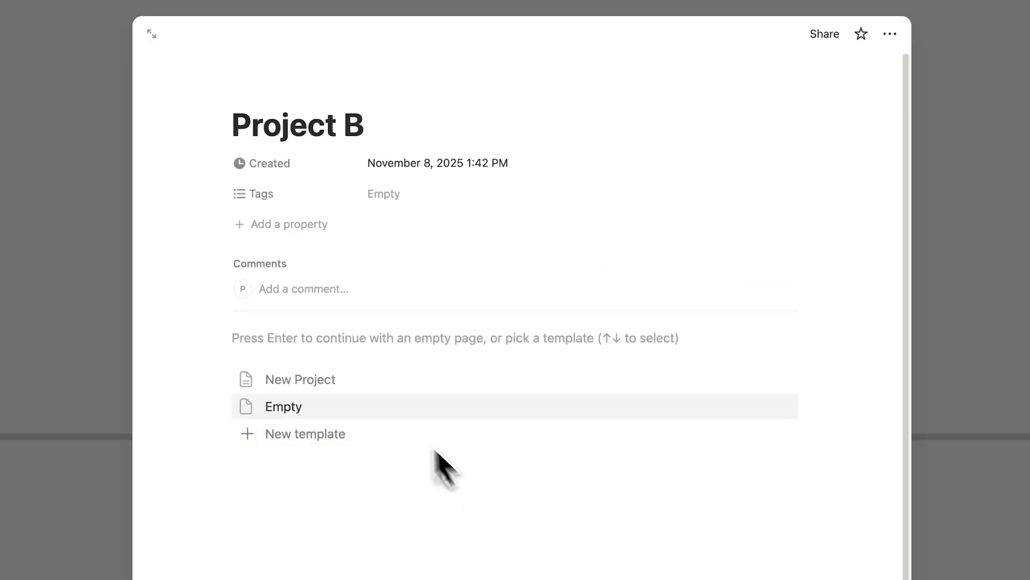
pyautogui.click(381, 387)
pyautogui.moveTo(365, 126); pyautogui.dragTo(160, 129)
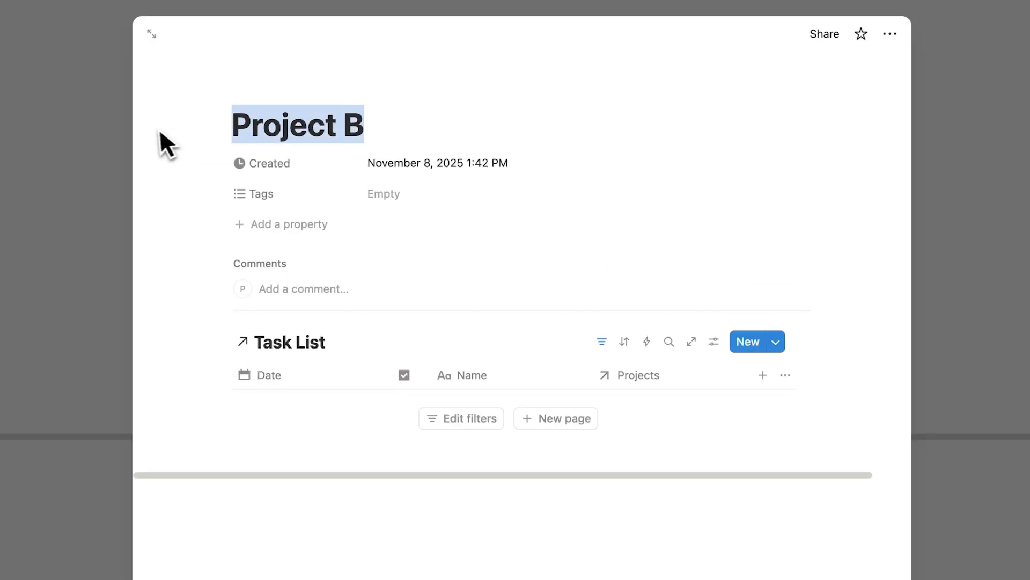
pyautogui.click(417, 135)
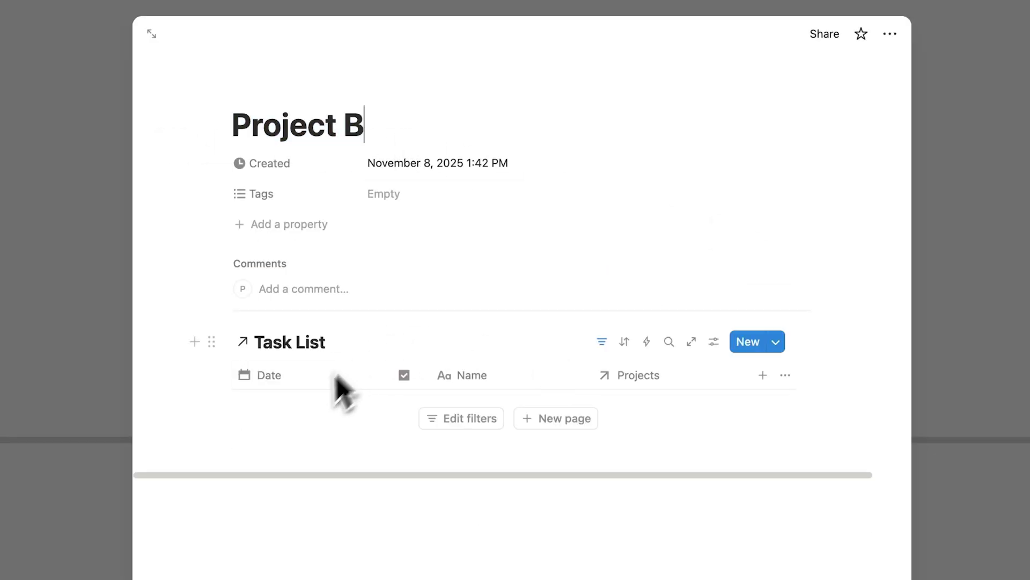
pyautogui.click(974, 349)
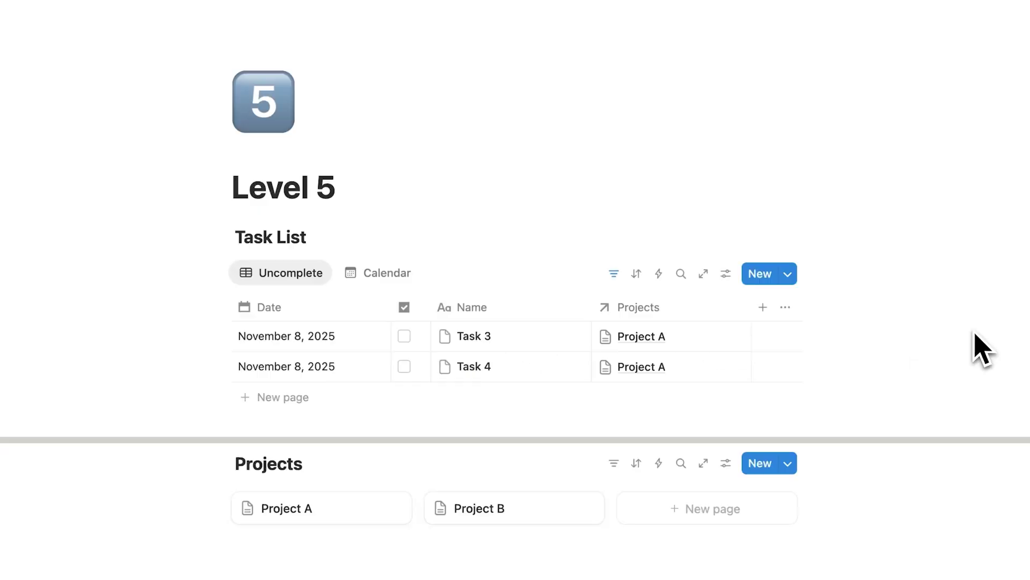
# From the Calendar view, set Task 2's and Task 1's Projects property to Project B.
pyautogui.click(381, 284)
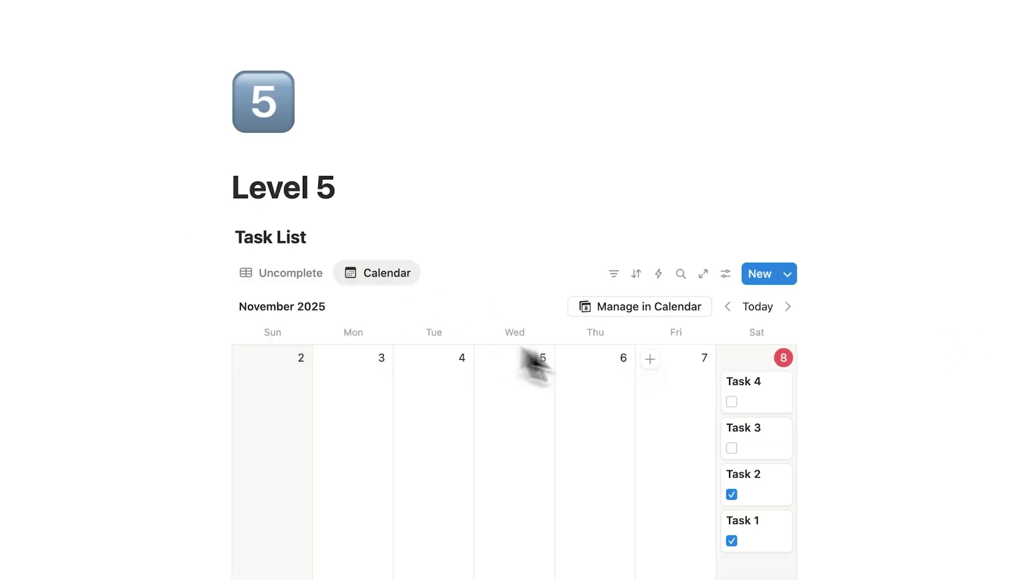
pyautogui.click(757, 500)
pyautogui.click(424, 226)
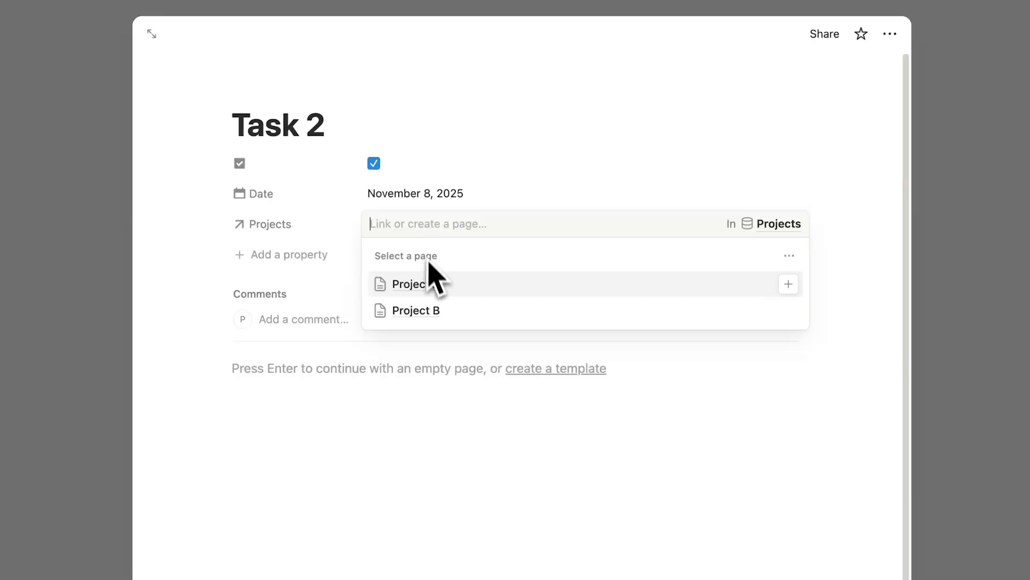
pyautogui.click(463, 317)
pyautogui.click(966, 410)
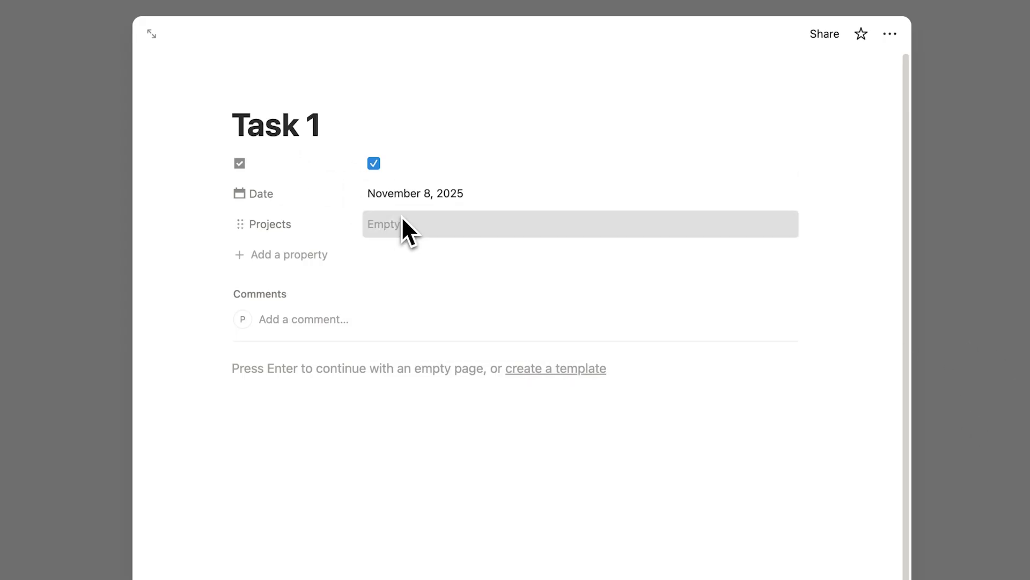
pyautogui.click(407, 228)
pyautogui.click(452, 284)
pyautogui.press('Escape')
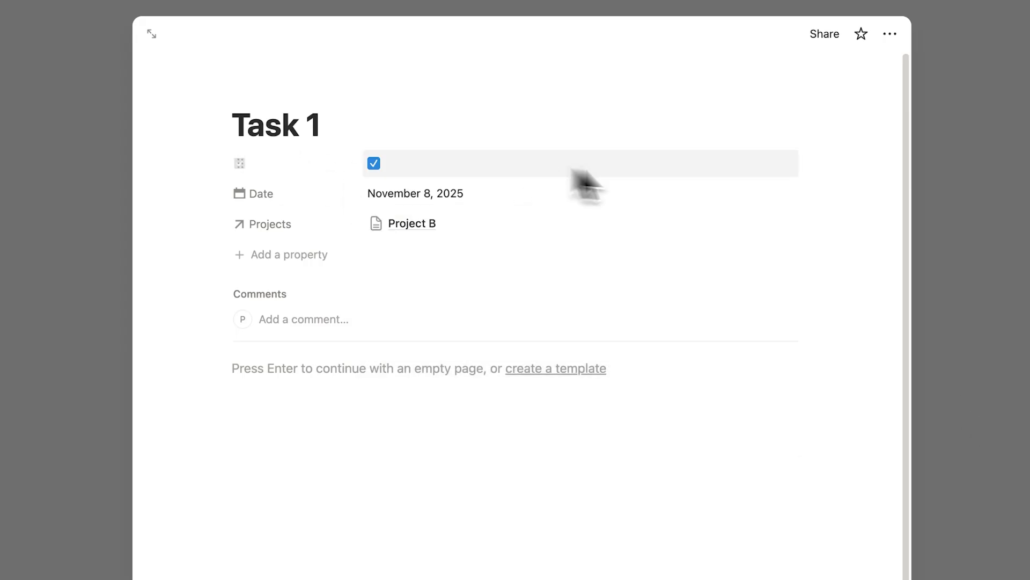
pyautogui.click(988, 221)
# Open Project B to confirm Tasks 1 and 2 appear in its task list.
pyautogui.scroll(-3, 851, 346)
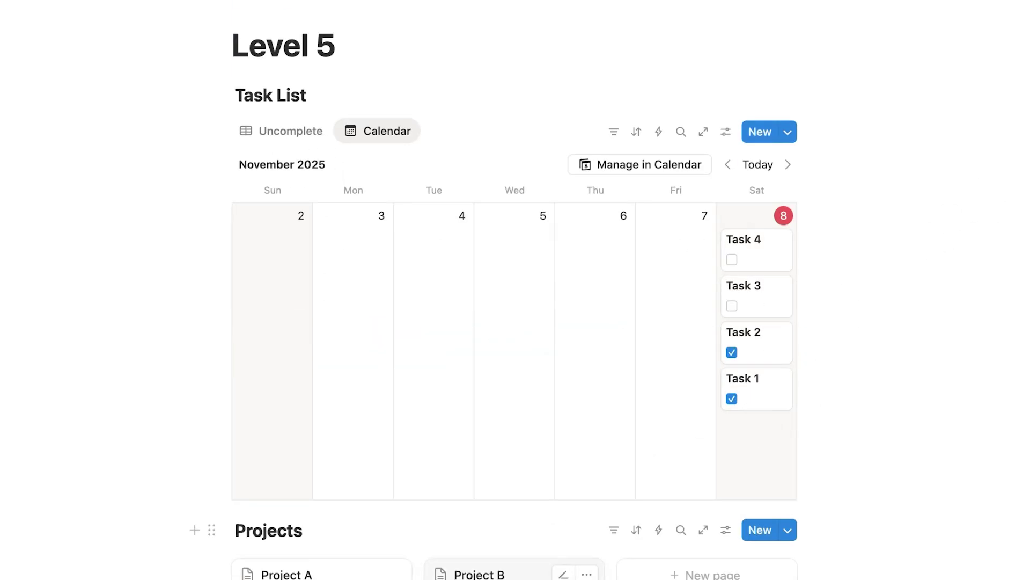
pyautogui.click(473, 573)
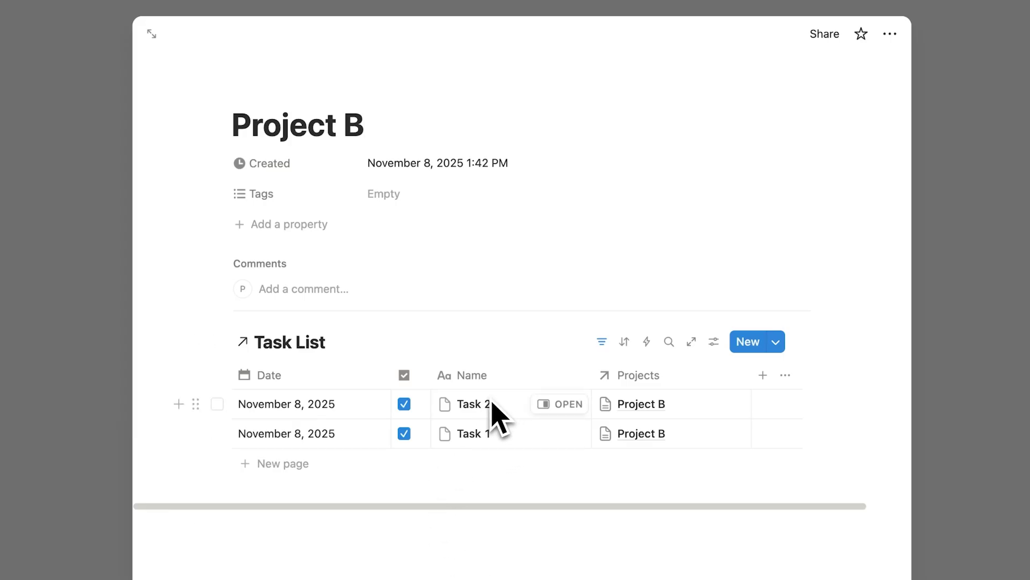
pyautogui.press('Escape')
# Add Task 5 to the table, link it to Project B, and date it November 9, 2025.
pyautogui.moveTo(186, 207); pyautogui.dragTo(407, 208)
pyautogui.click(414, 209)
pyautogui.click(283, 397)
pyautogui.write('Task 5')
pyautogui.press('Return')
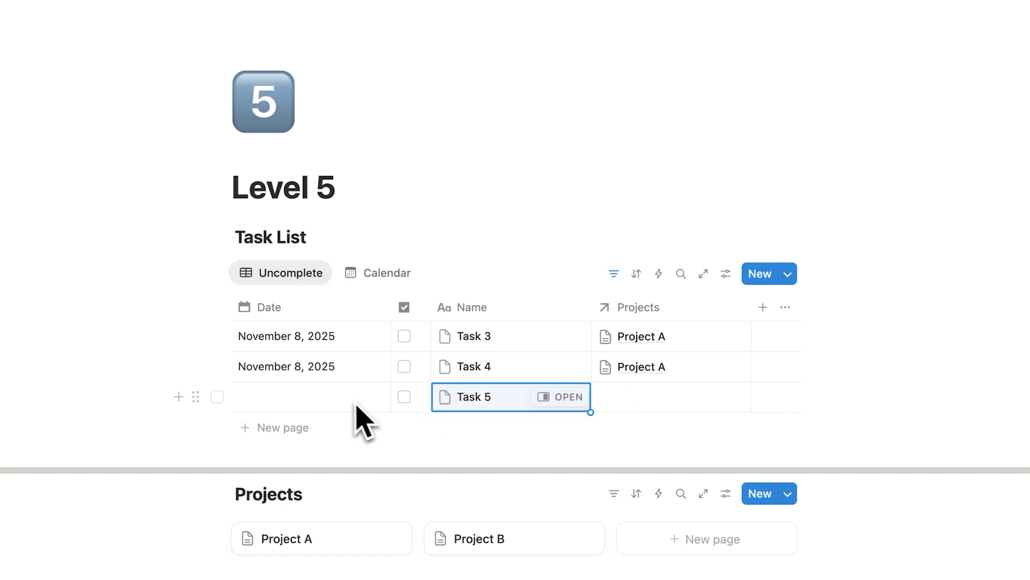
pyautogui.click(636, 406)
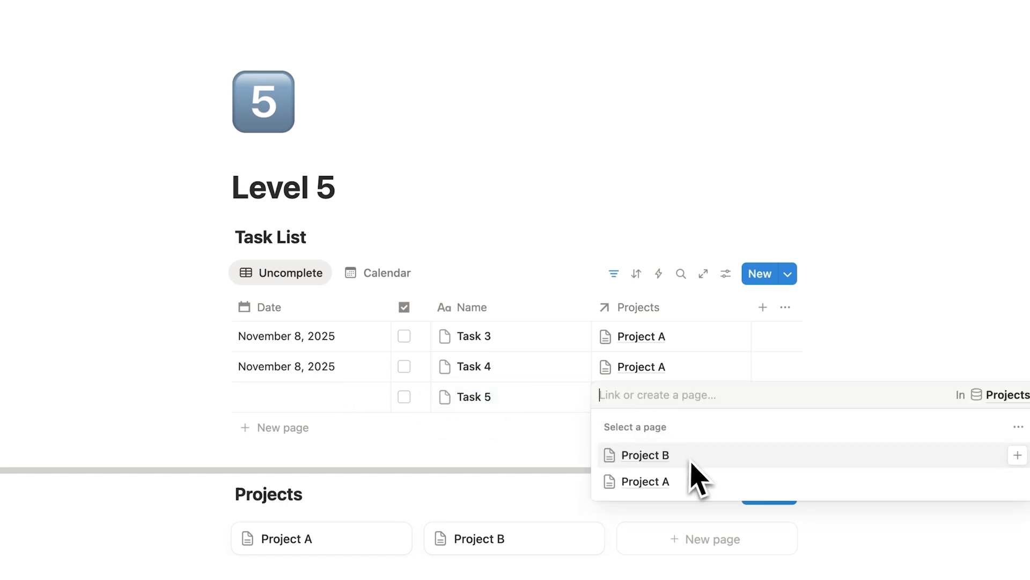
pyautogui.click(692, 465)
pyautogui.press('Escape')
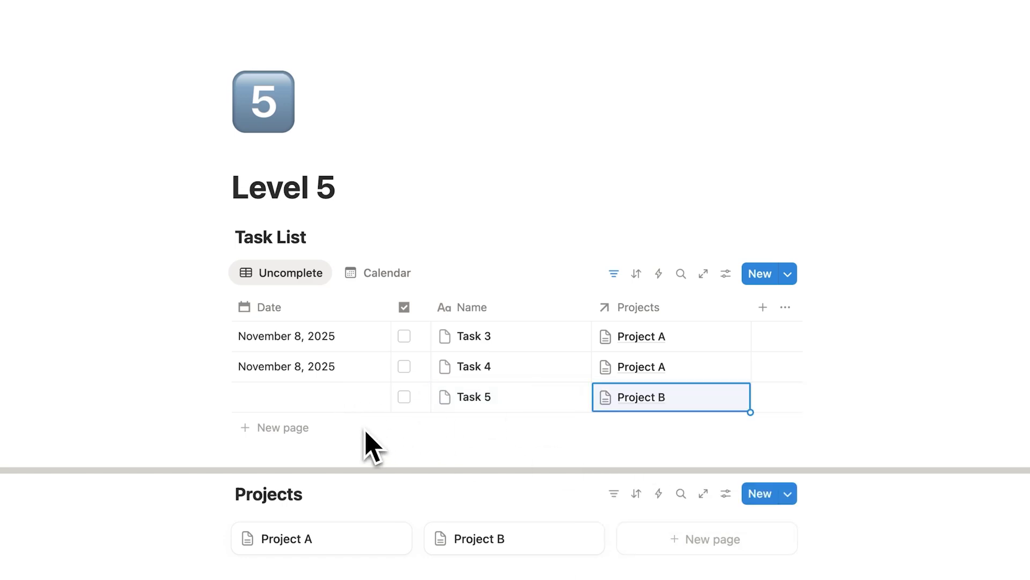
pyautogui.click(314, 405)
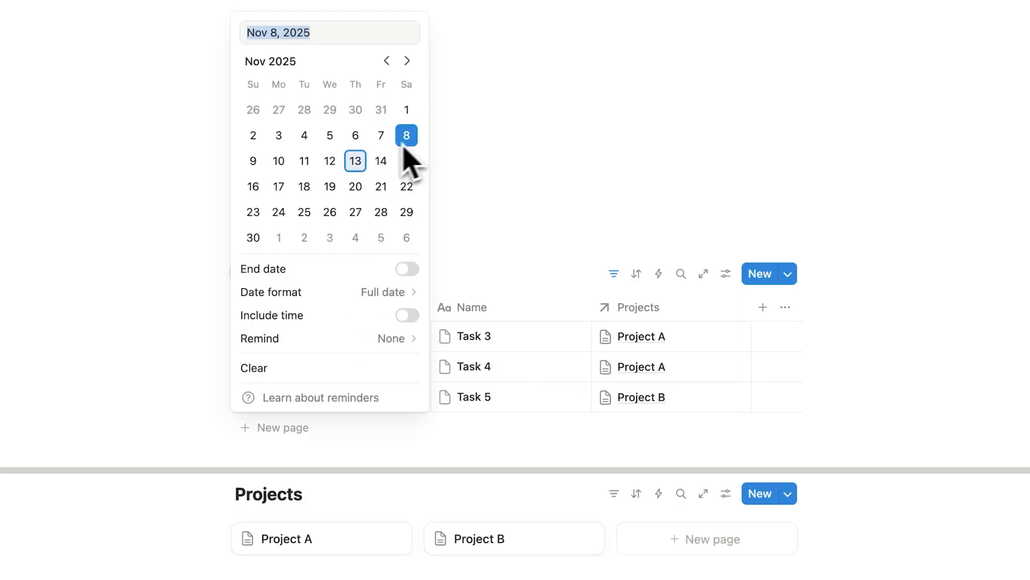
pyautogui.click(525, 170)
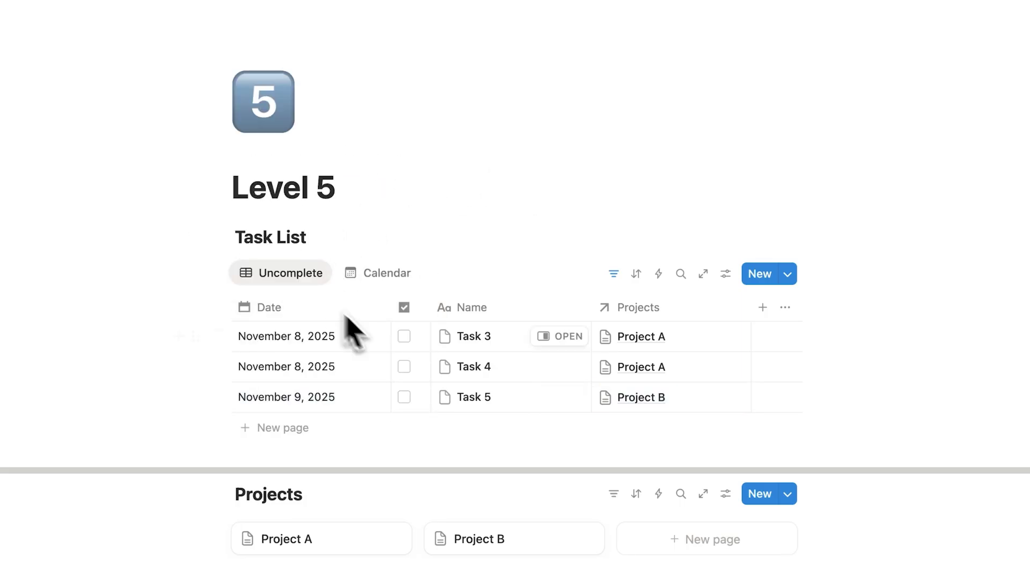
# Find Task 5 in next week's calendar, then check Project B from the Uncomplete view.
pyautogui.click(371, 277)
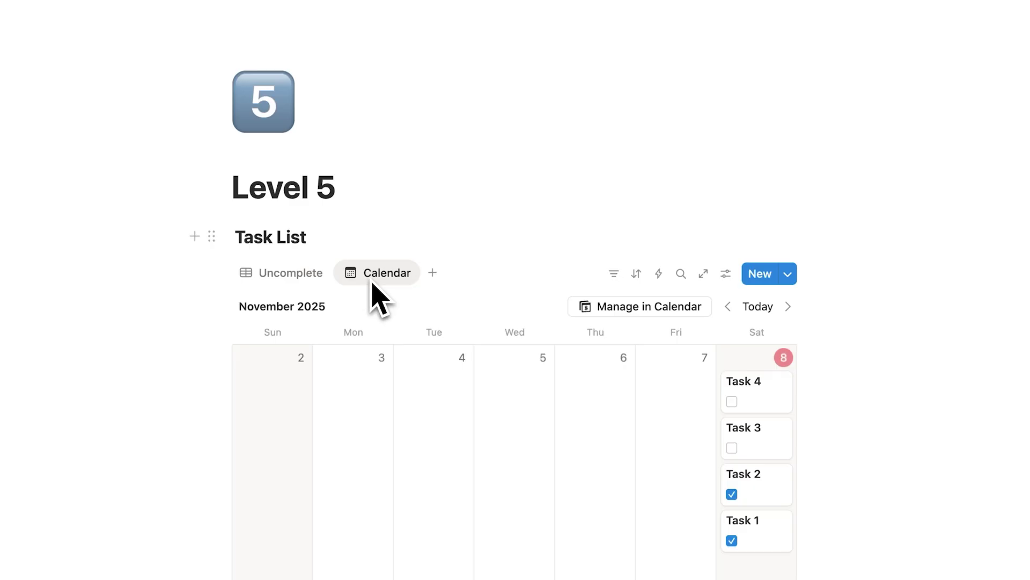
pyautogui.click(788, 305)
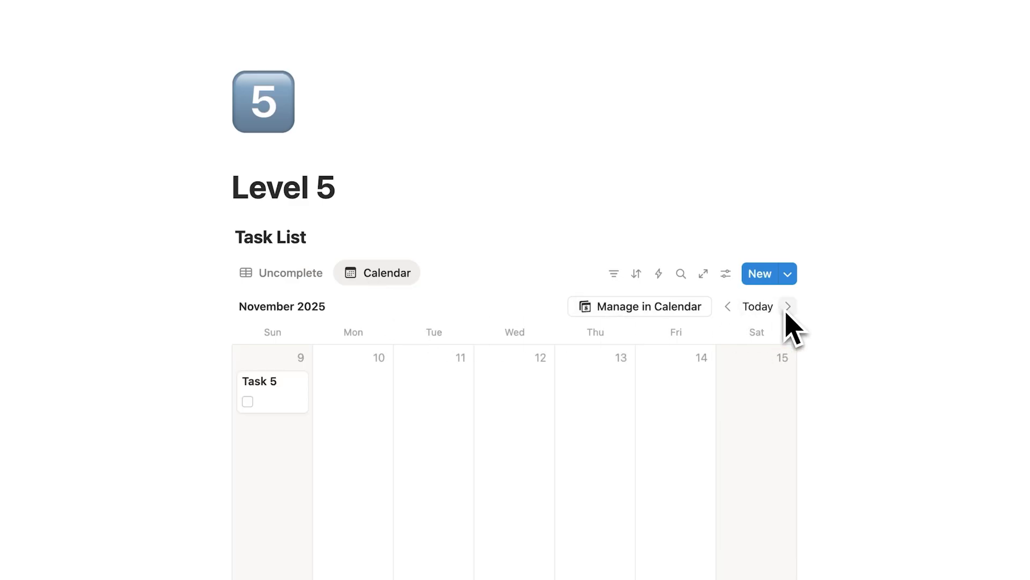
pyautogui.scroll(-2, 279, 408)
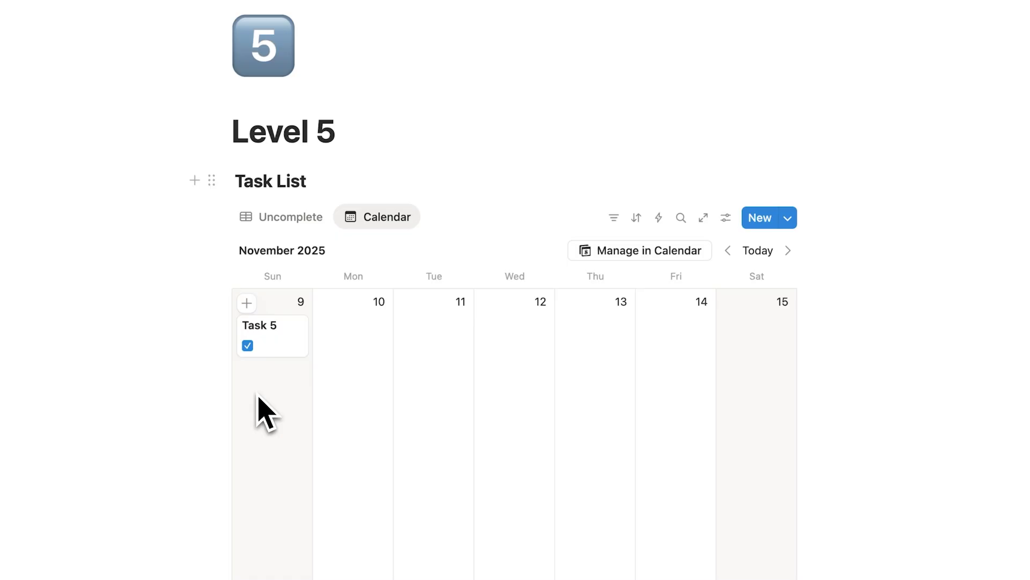
pyautogui.click(307, 225)
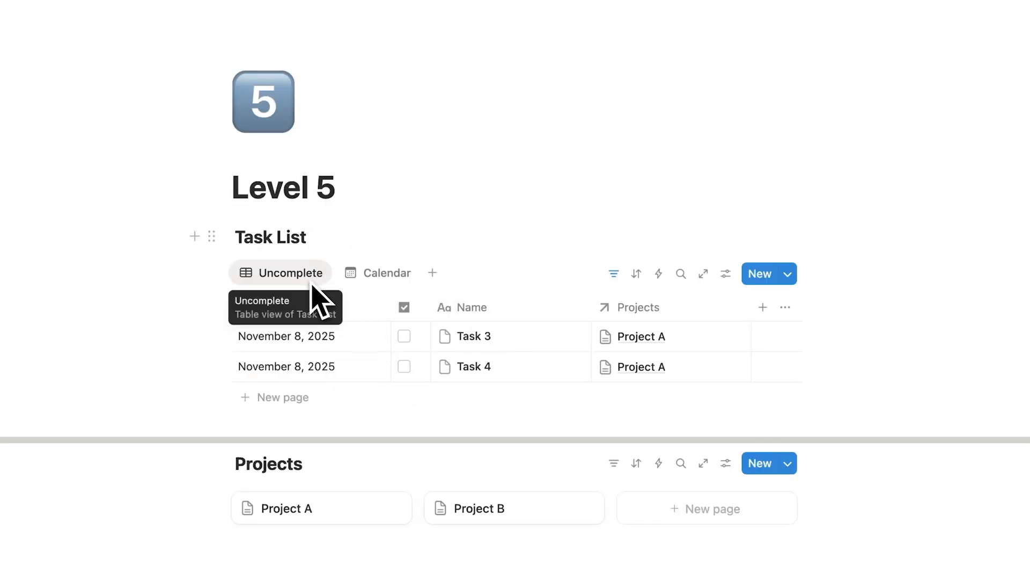
pyautogui.click(529, 521)
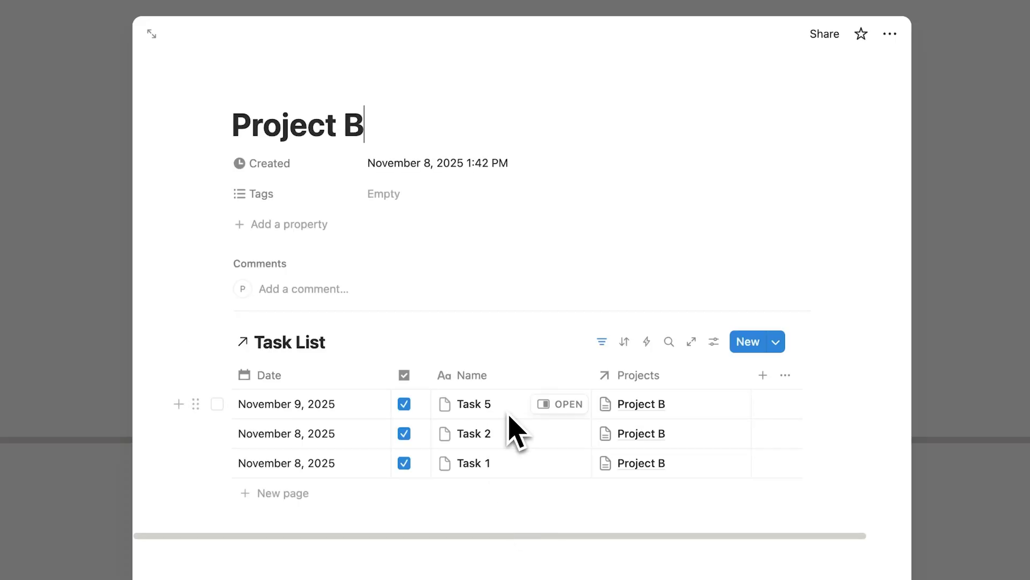
pyautogui.press('Escape')
pyautogui.hotkey('shift', 'Home')
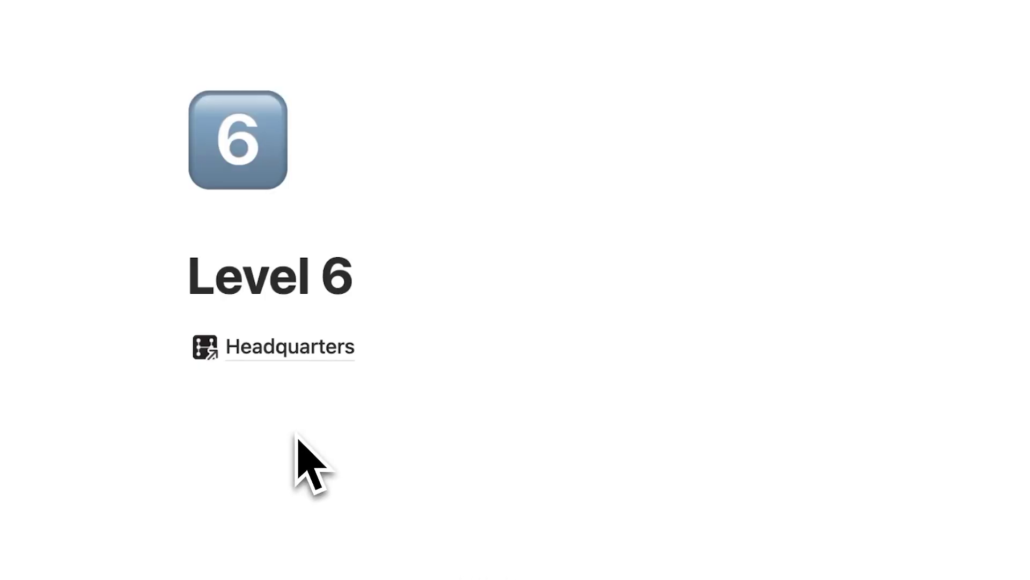
# From Headquarters, mark Research for Report Urgent and Important, with State Flow and Bucket Job.
pyautogui.click(322, 365)
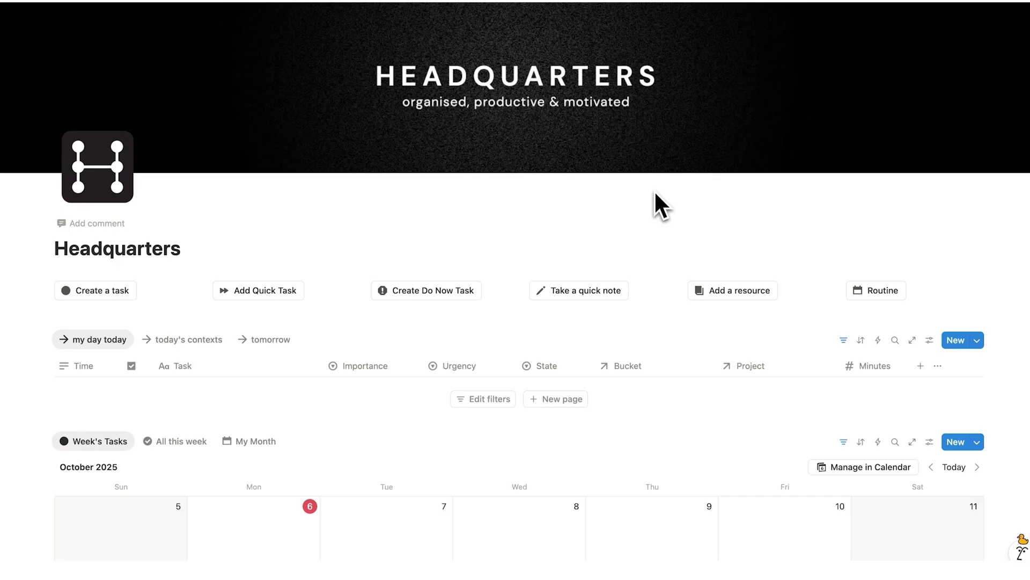
pyautogui.scroll(-20, 655, 190)
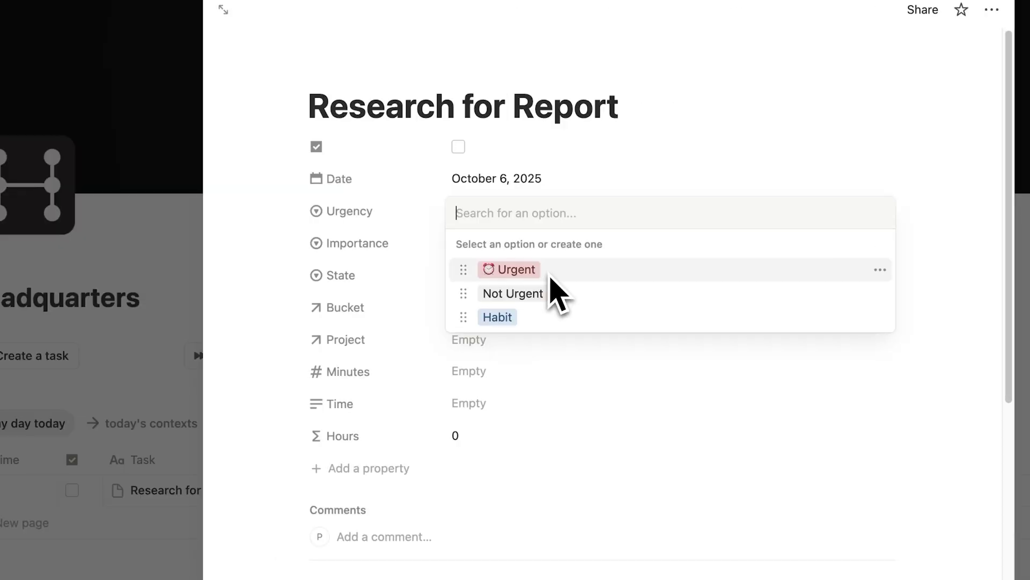
pyautogui.click(552, 289)
pyautogui.click(483, 241)
pyautogui.click(499, 253)
pyautogui.click(429, 225)
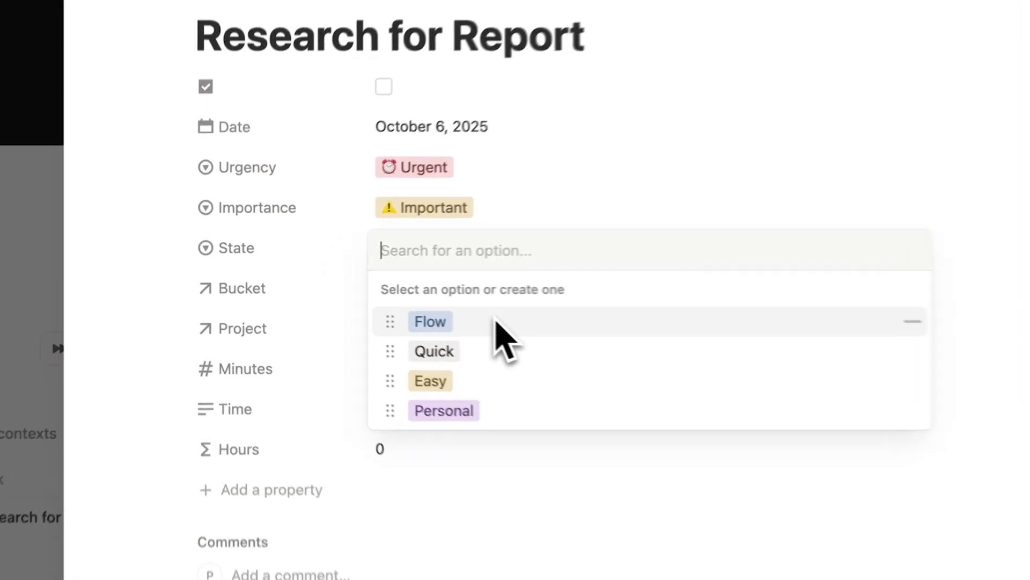
pyautogui.click(504, 324)
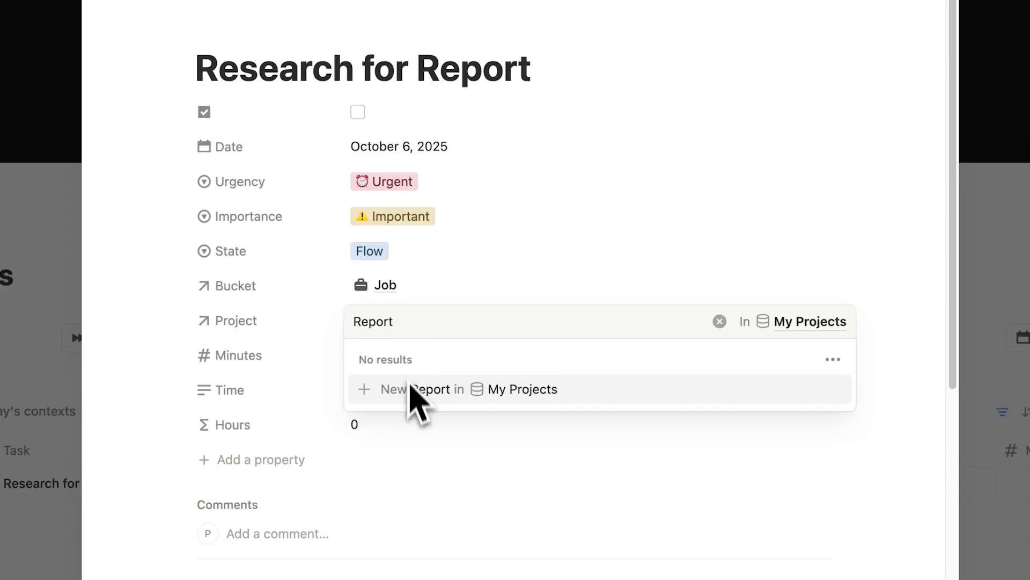